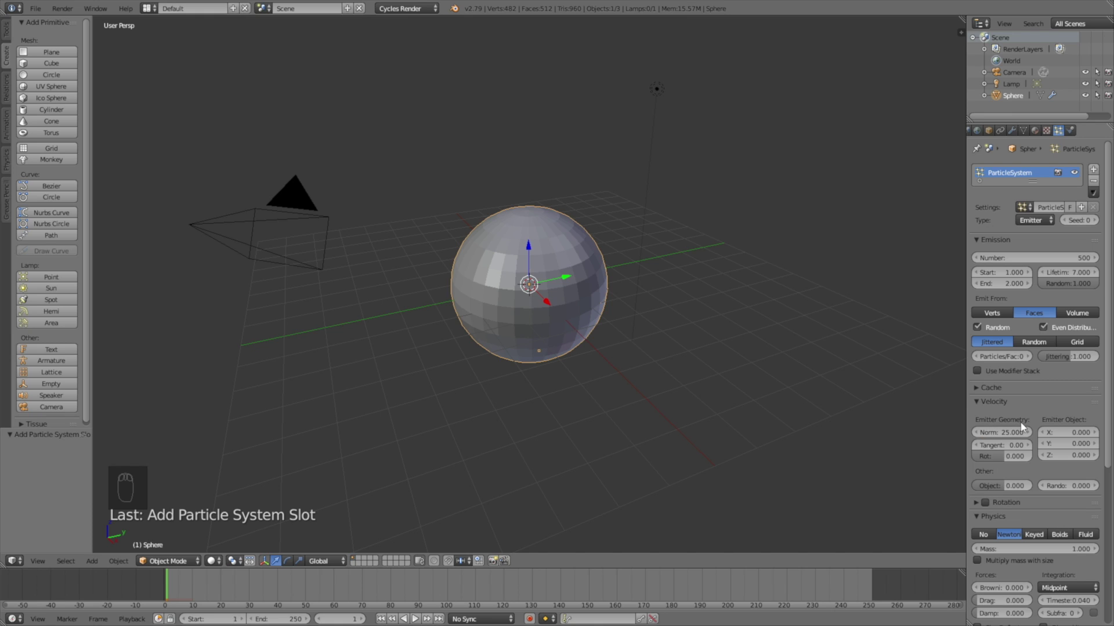
Play the particle animation briefly to preview the emission
{"action": "left_click", "coordinate": [415, 619]}
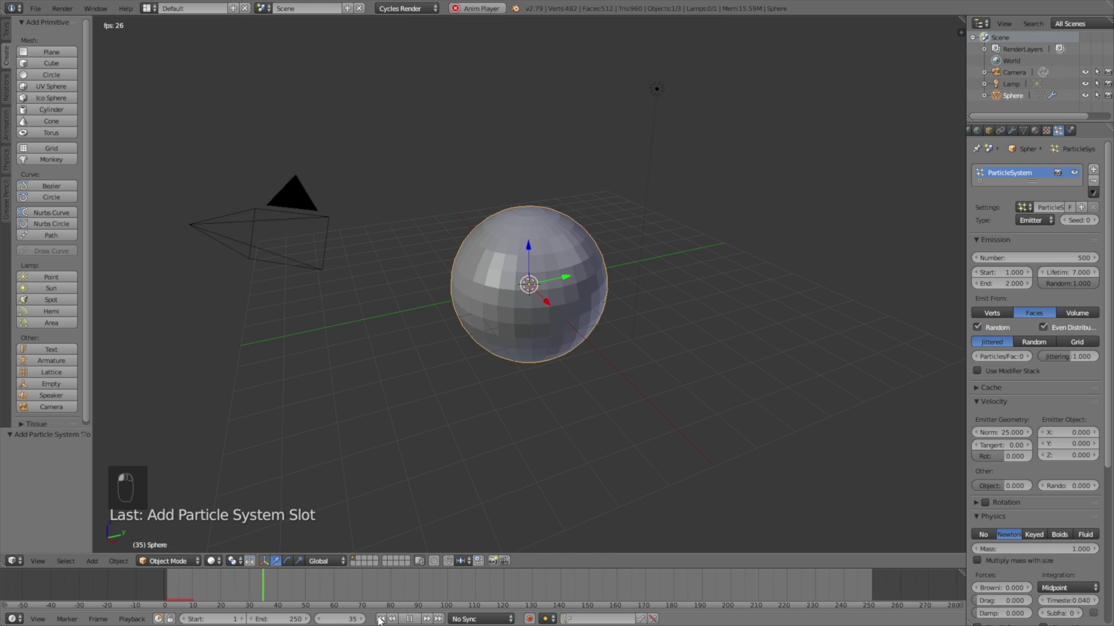
{"action": "key", "text": "Escape"}
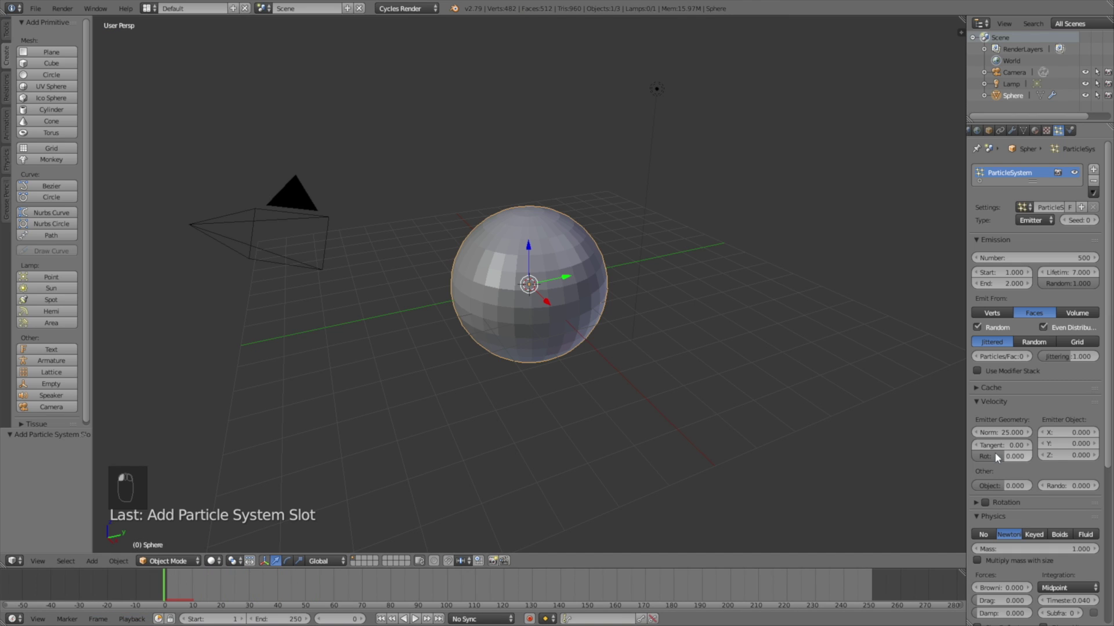
Set the particle velocity's Random value to 8 and turn off rendering of the emitter
{"action": "scroll", "coordinate": [1024, 416], "scroll_direction": "down", "scroll_amount": 7}
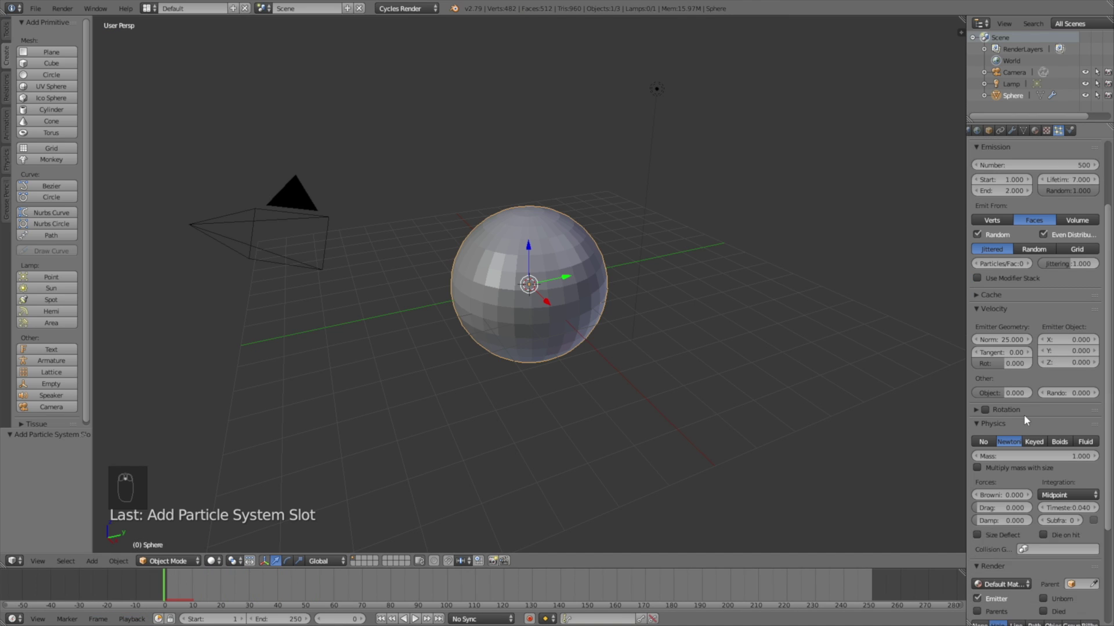
{"action": "scroll", "coordinate": [1025, 419], "scroll_direction": "down", "scroll_amount": 3}
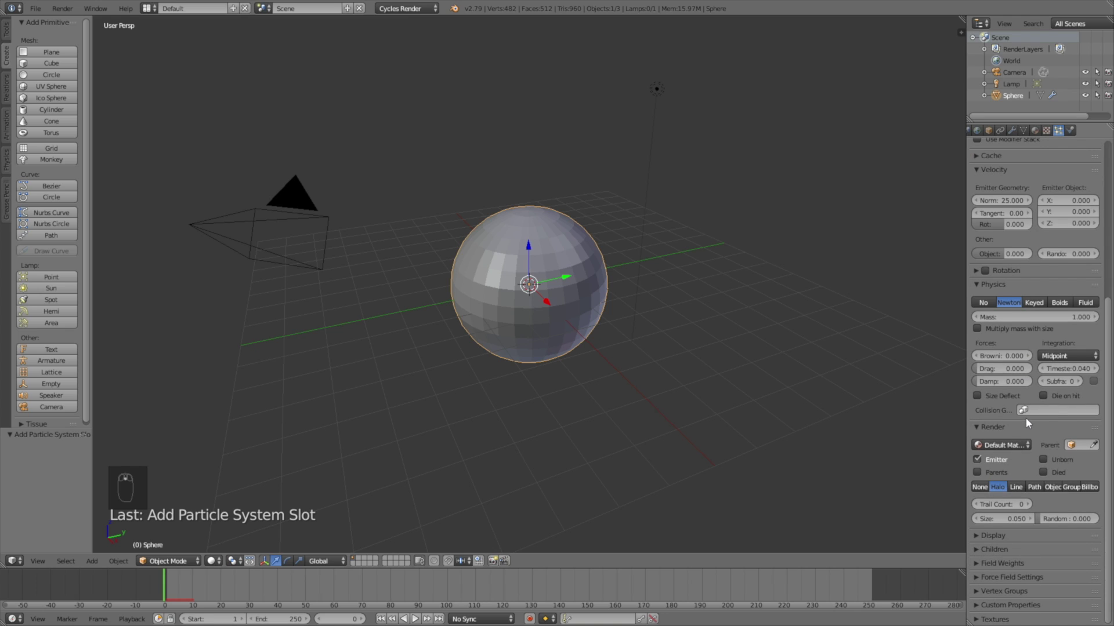
{"action": "left_click", "coordinate": [1068, 254]}
{"action": "type", "text": "0.08"}
{"action": "key", "text": "Return"}
{"action": "left_click", "coordinate": [978, 459]}
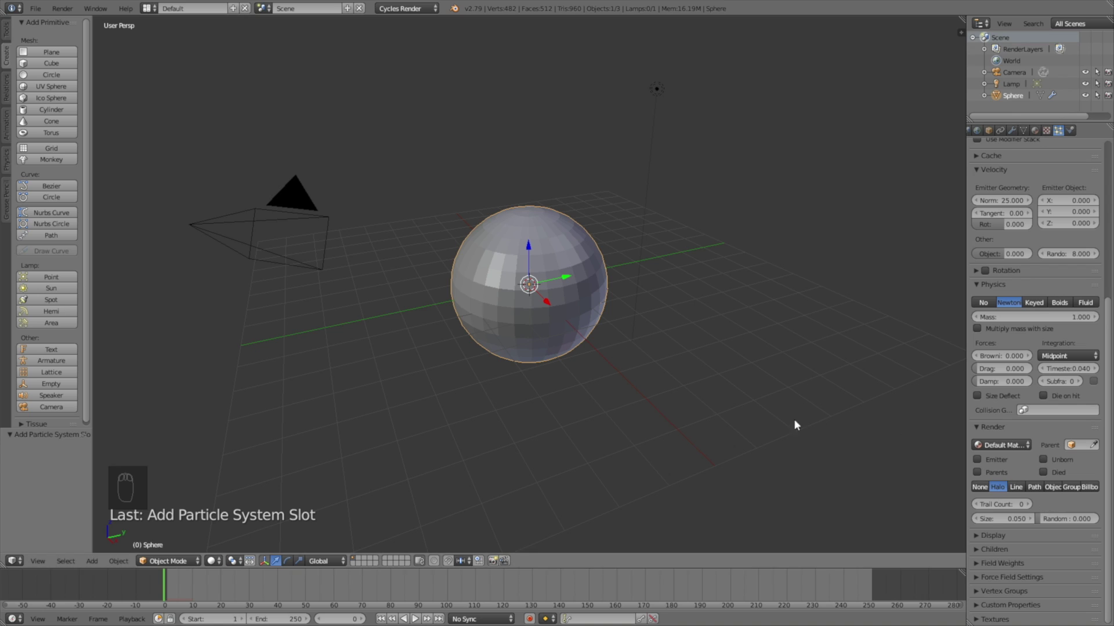
Apply the Quick Smoke effect to the sphere
{"action": "left_click", "coordinate": [118, 561]}
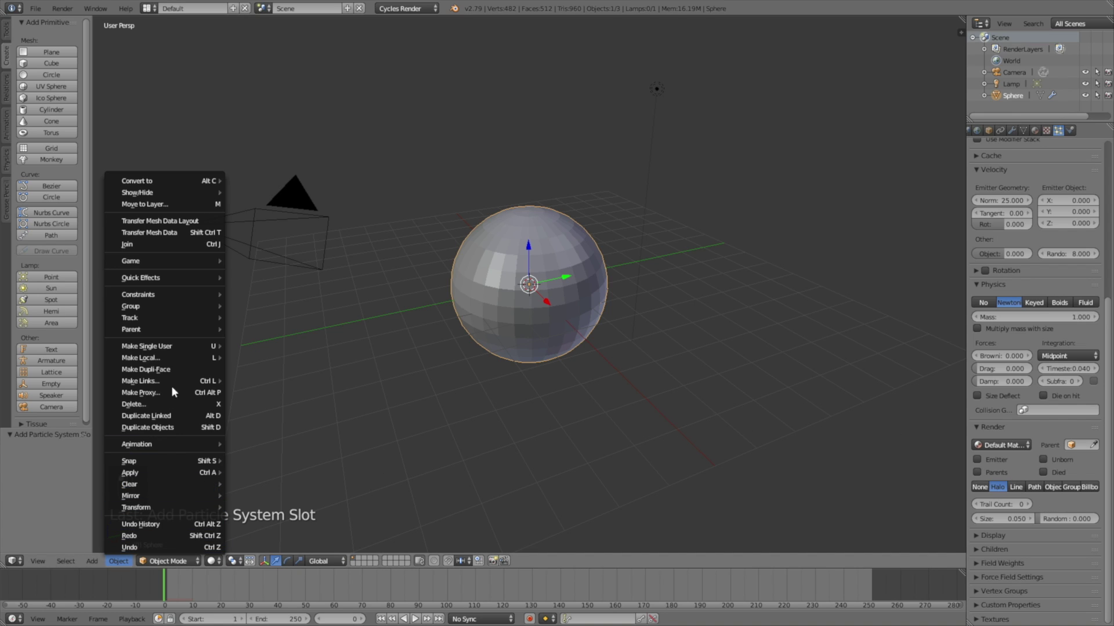
{"action": "mouse_move", "coordinate": [177, 281]}
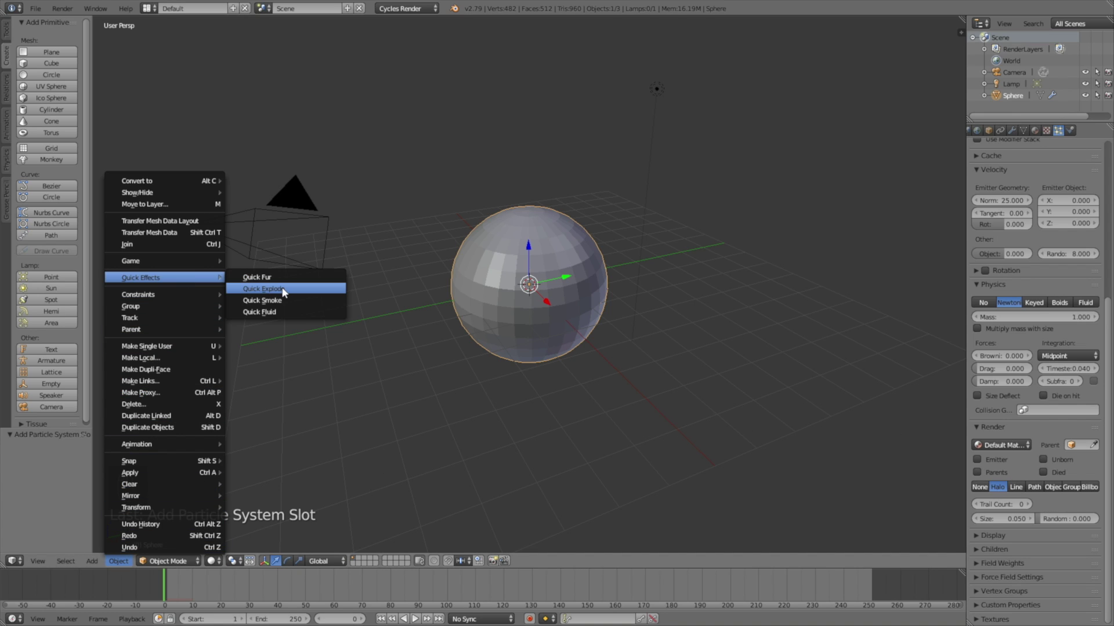
{"action": "left_click", "coordinate": [262, 301]}
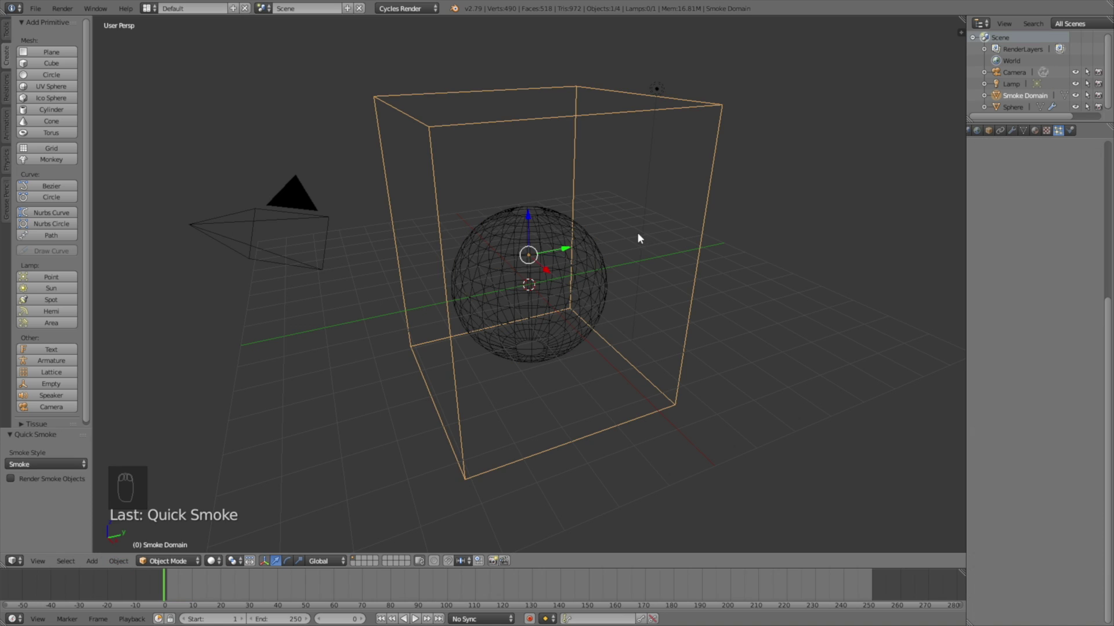
Scale the smoke domain up uniformly by about 4.26, and stretch it further along the Z axis by about 1.5
{"action": "scroll", "coordinate": [632, 237], "scroll_direction": "down", "scroll_amount": 6}
{"action": "key", "text": "s"}
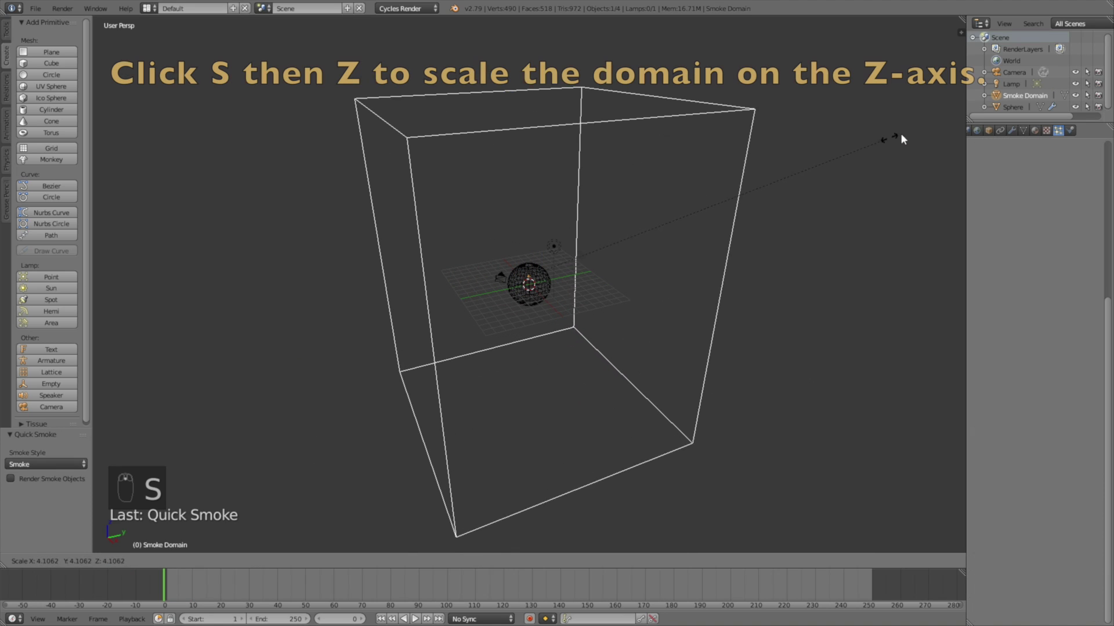
{"action": "left_click", "coordinate": [900, 139]}
{"action": "key", "text": "s"}
{"action": "key", "text": "z"}
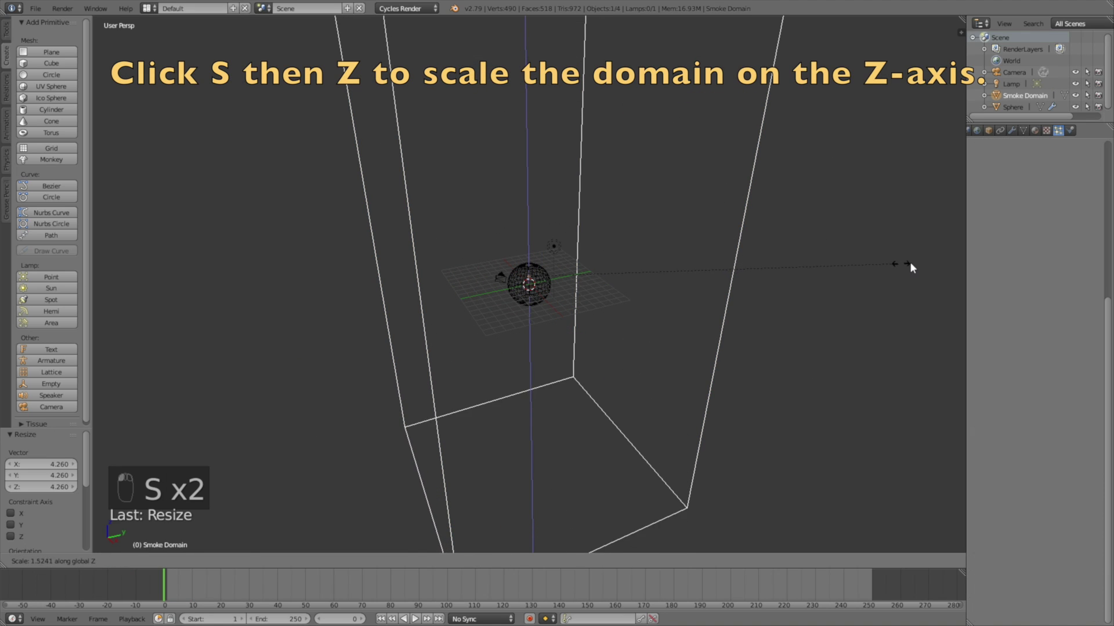
{"action": "left_click", "coordinate": [909, 267]}
Raise the smoke domain along the Z axis and enlarge it uniformly by about 1.4
{"action": "scroll", "coordinate": [806, 290], "scroll_direction": "down", "scroll_amount": 5}
{"action": "key", "text": "g"}
{"action": "key", "text": "z"}
{"action": "left_click", "coordinate": [723, 210]}
{"action": "key", "text": "s"}
{"action": "left_click", "coordinate": [829, 224]}
Set the sphere's smoke flow type to Fire + Smoke in its physics settings
{"action": "middle_click_drag", "start_coordinate": [604, 254], "coordinate": [651, 266]}
{"action": "scroll", "coordinate": [637, 275], "scroll_direction": "up", "scroll_amount": 5}
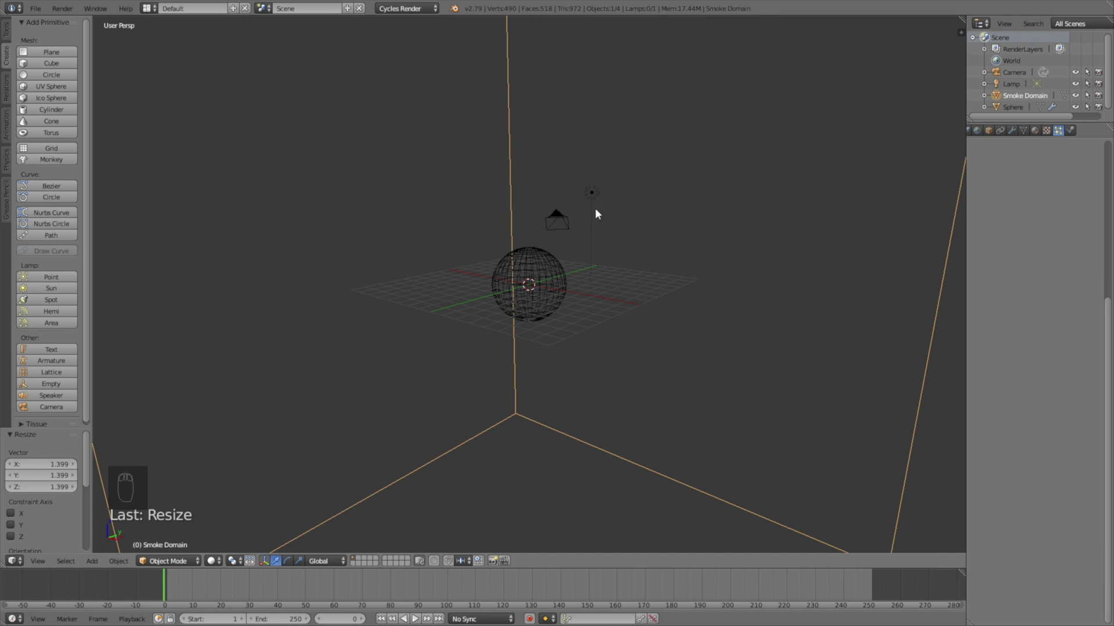
{"action": "right_click", "coordinate": [547, 264]}
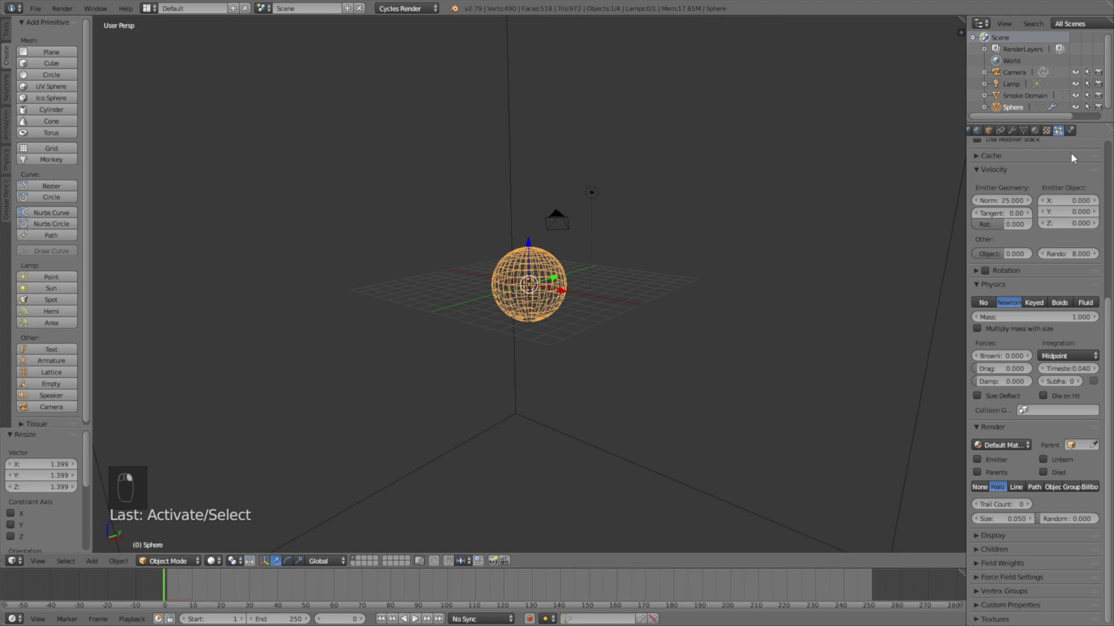
{"action": "left_click", "coordinate": [1070, 131]}
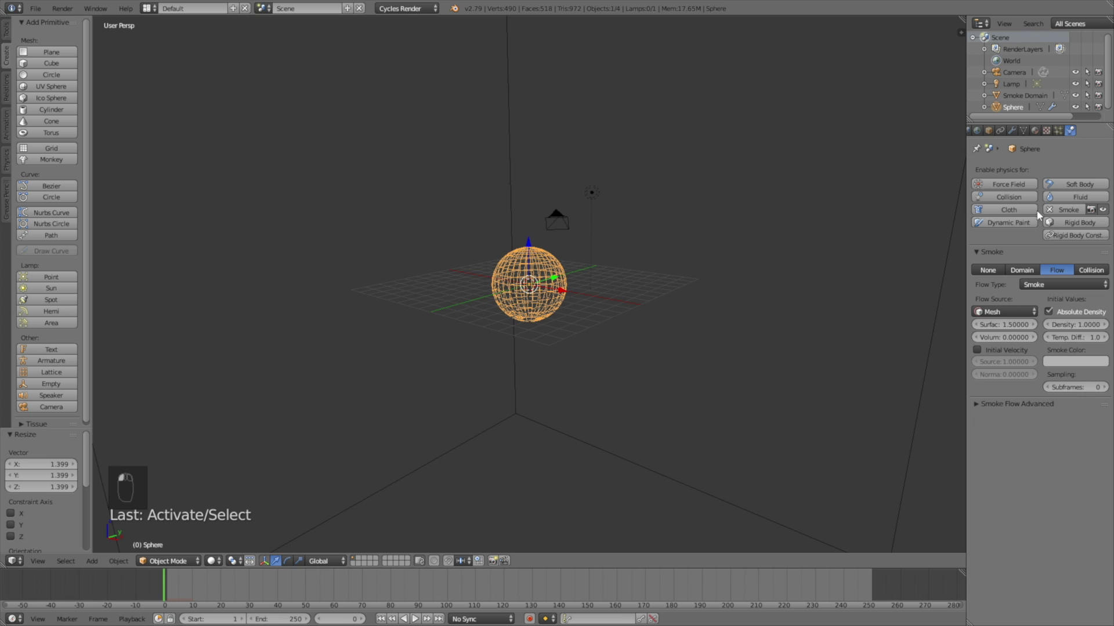
{"action": "left_click", "coordinate": [1025, 286]}
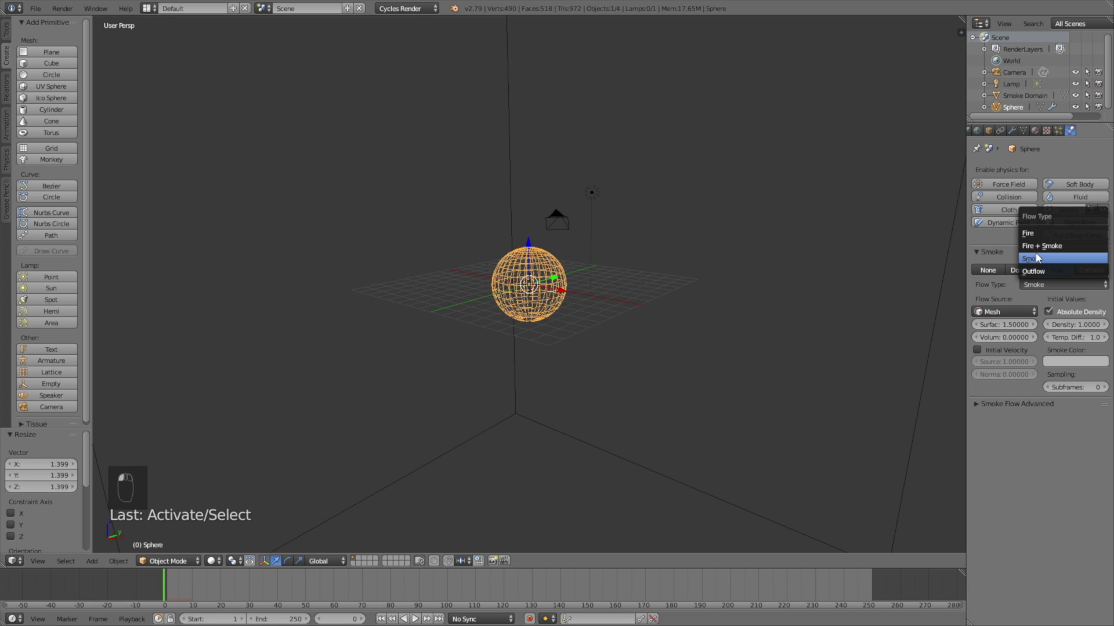
{"action": "left_click", "coordinate": [1038, 246]}
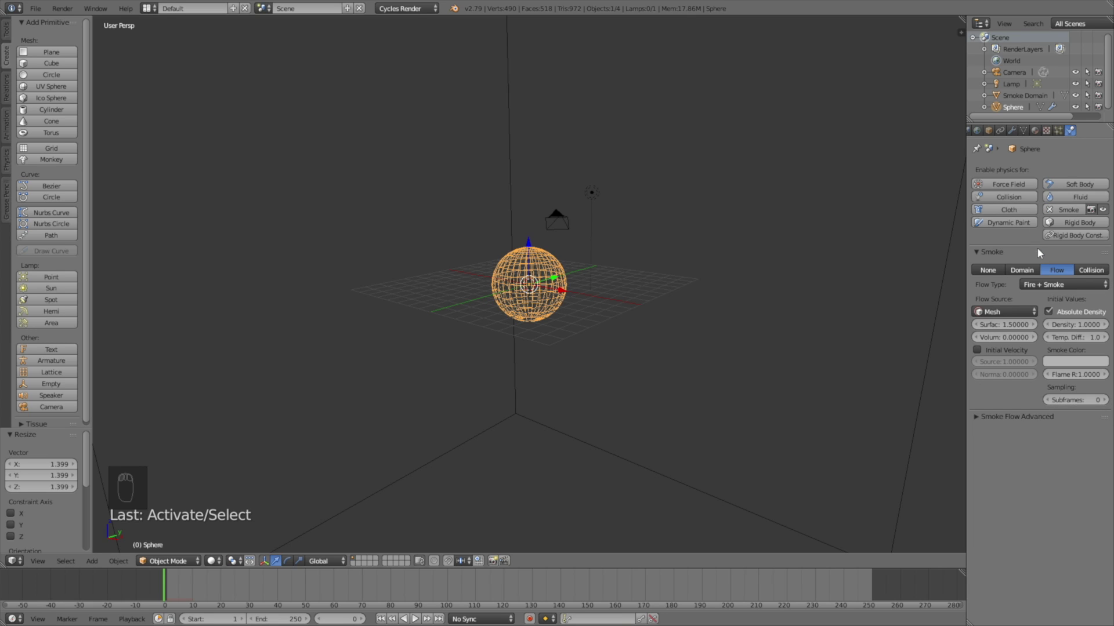
Use the sphere's particle system as the flow source and enable Initial Velocity with a Source value of 0.25
{"action": "left_click", "coordinate": [1009, 310]}
{"action": "left_click", "coordinate": [1002, 297]}
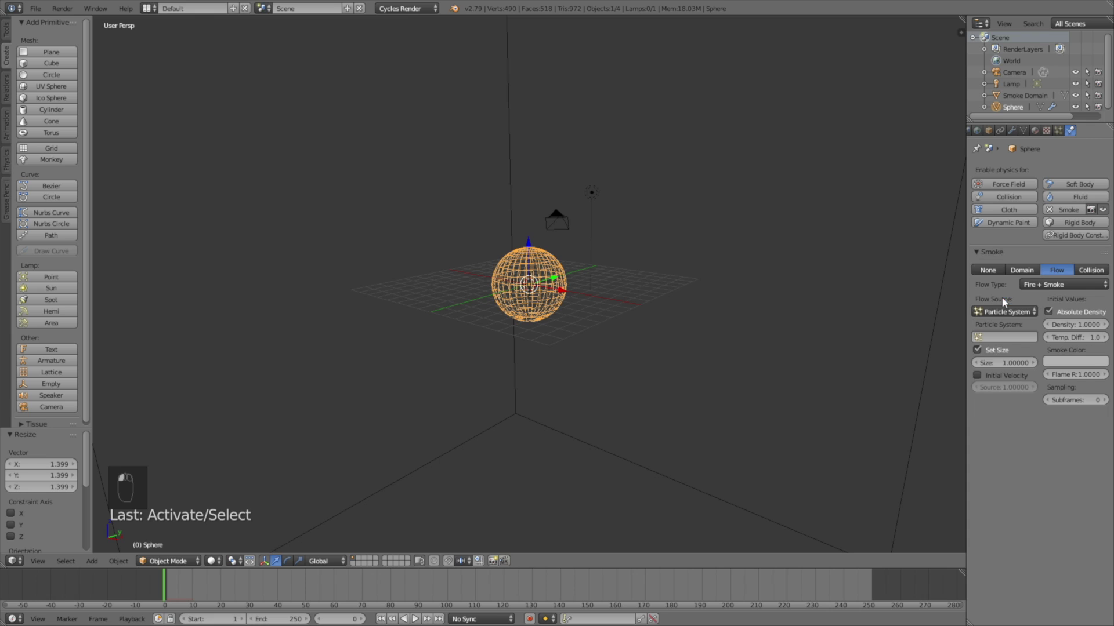
{"action": "left_click", "coordinate": [1012, 336]}
{"action": "left_click", "coordinate": [1009, 350]}
{"action": "left_click", "coordinate": [977, 375]}
{"action": "left_click", "coordinate": [1005, 388]}
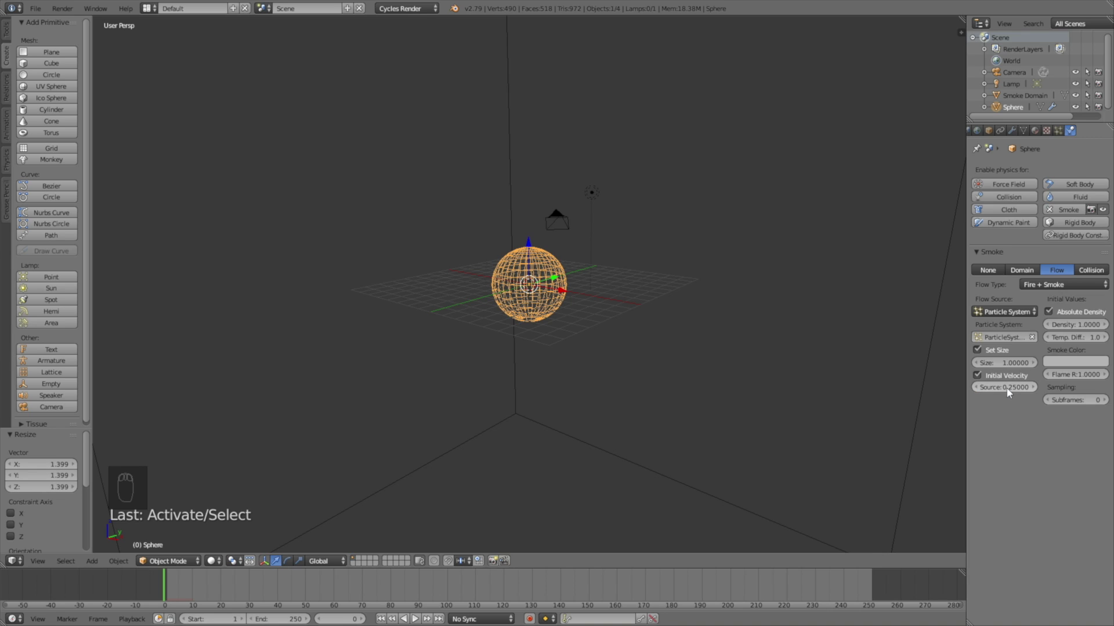
Set the sphere's smoke flow Size to 4 and keyframe it at frame 0
{"action": "left_click", "coordinate": [1011, 361]}
{"action": "type", "text": "4"}
{"action": "key", "text": "Return"}
{"action": "key", "text": "i"}
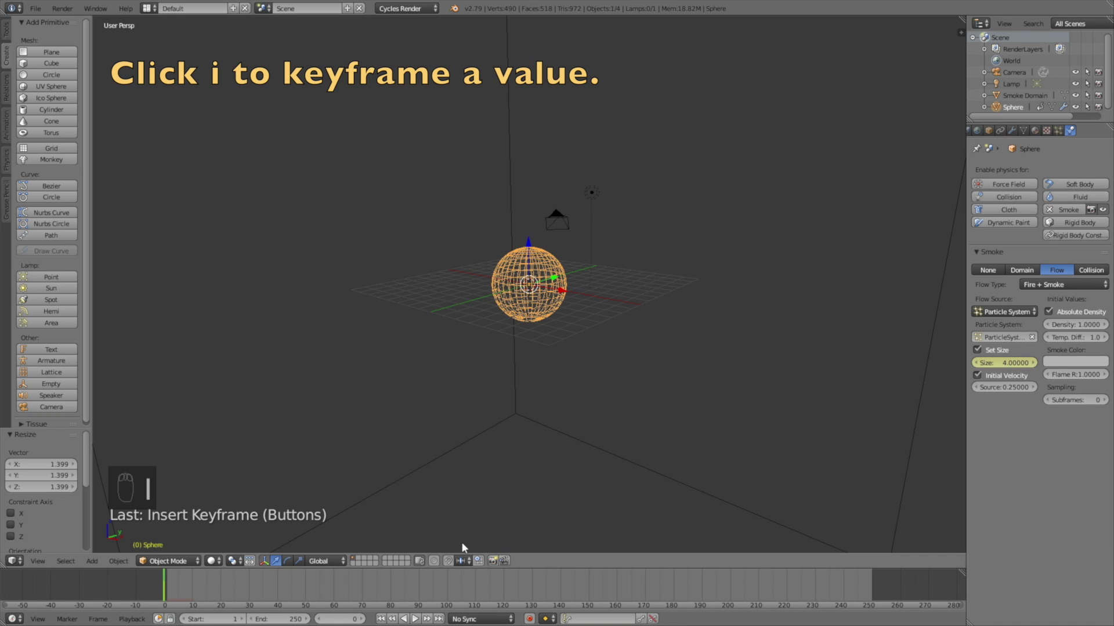
At frame 8, set the sphere's smoke flow Size to 0.5 and keyframe it
{"action": "left_click", "coordinate": [353, 618]}
{"action": "type", "text": "8"}
{"action": "key", "text": "Return"}
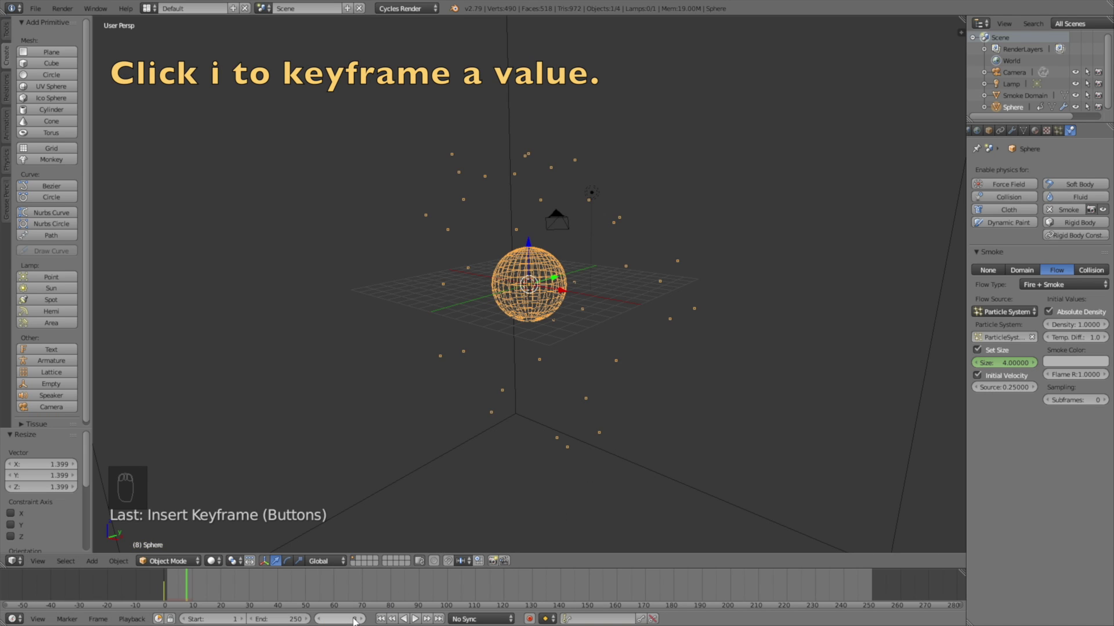
{"action": "left_click", "coordinate": [999, 361]}
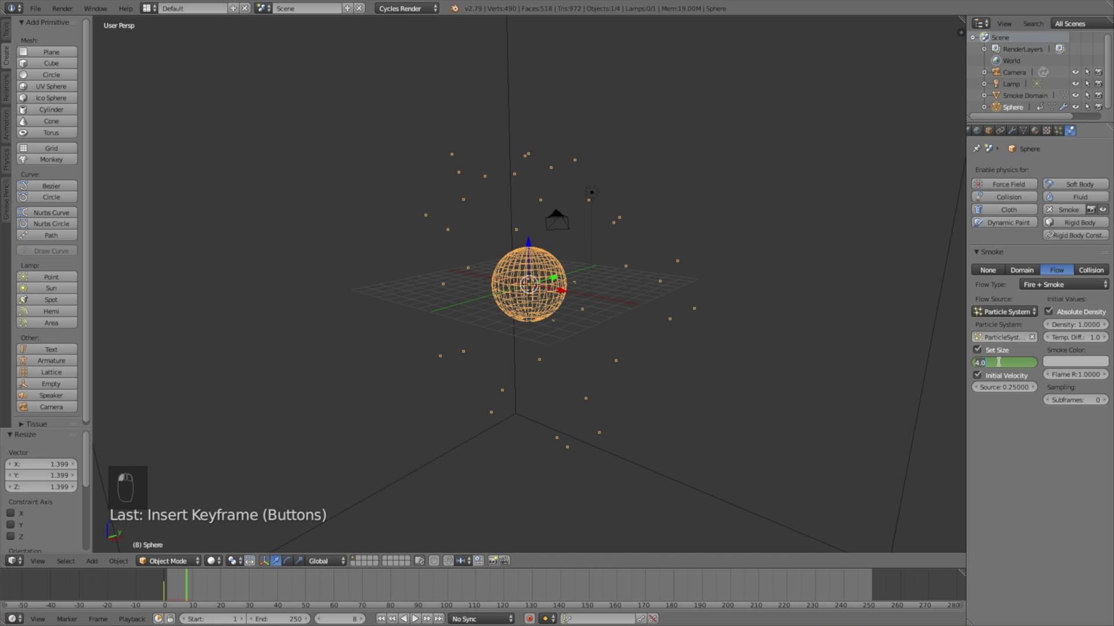
{"action": "key", "text": "Return"}
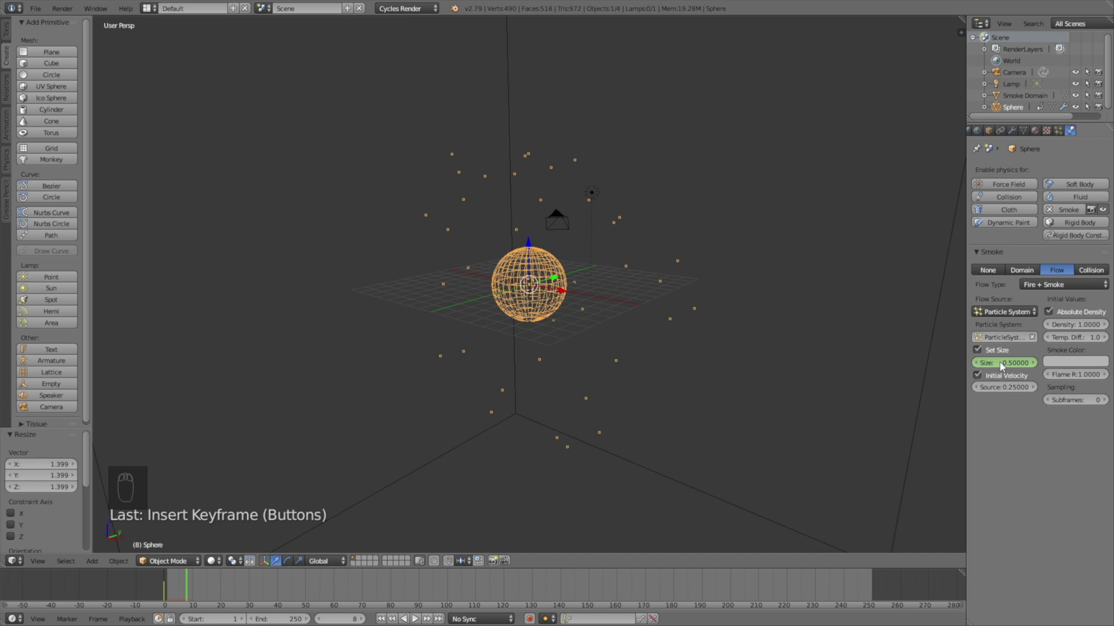
{"action": "key", "text": "i"}
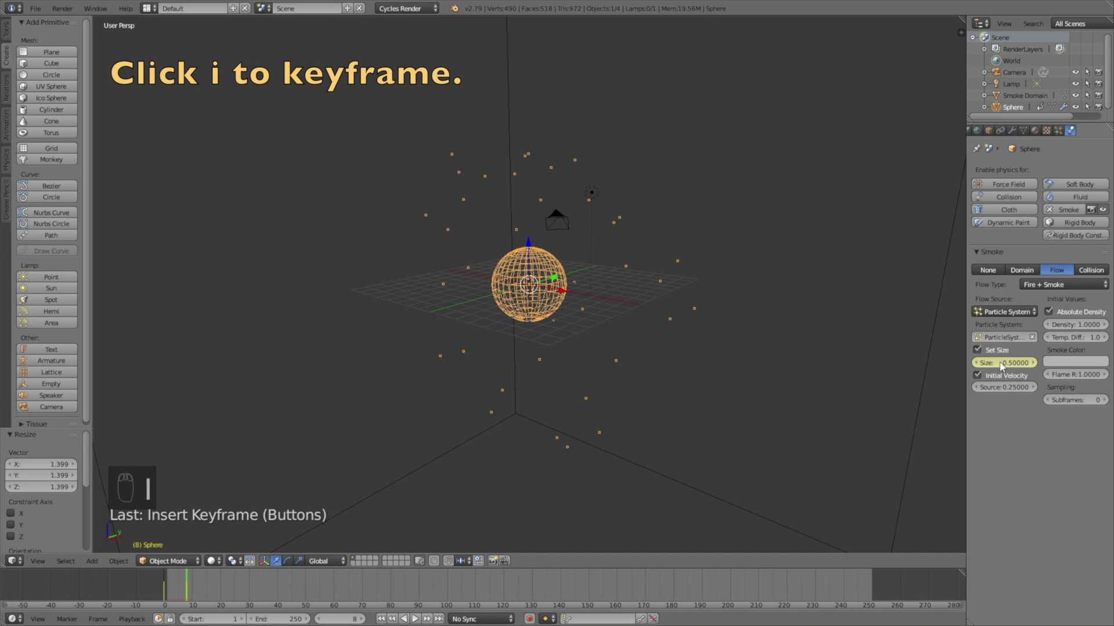
Play the smoke simulation from the start to preview the explosion
{"action": "left_click", "coordinate": [150, 589]}
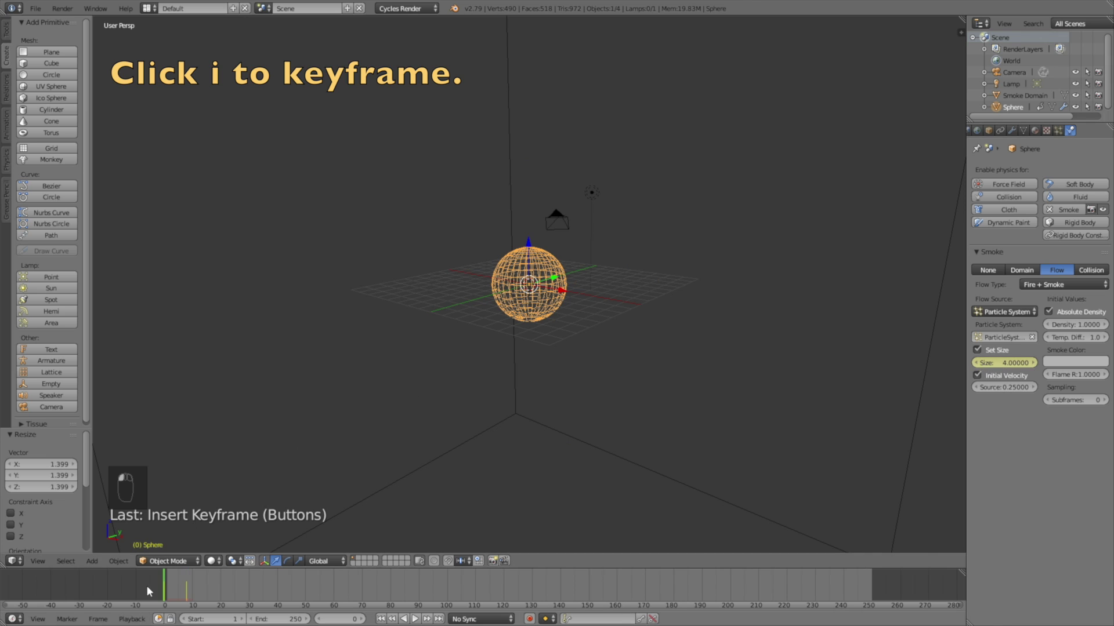
{"action": "left_click", "coordinate": [415, 619]}
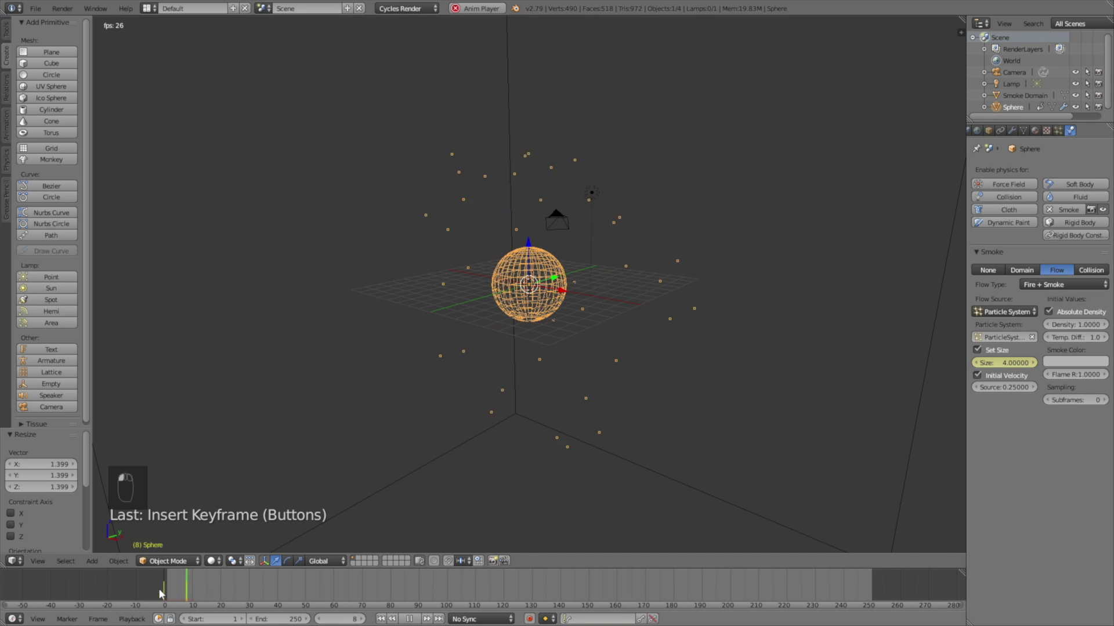
{"action": "scroll", "coordinate": [293, 432], "scroll_direction": "down", "scroll_amount": 6}
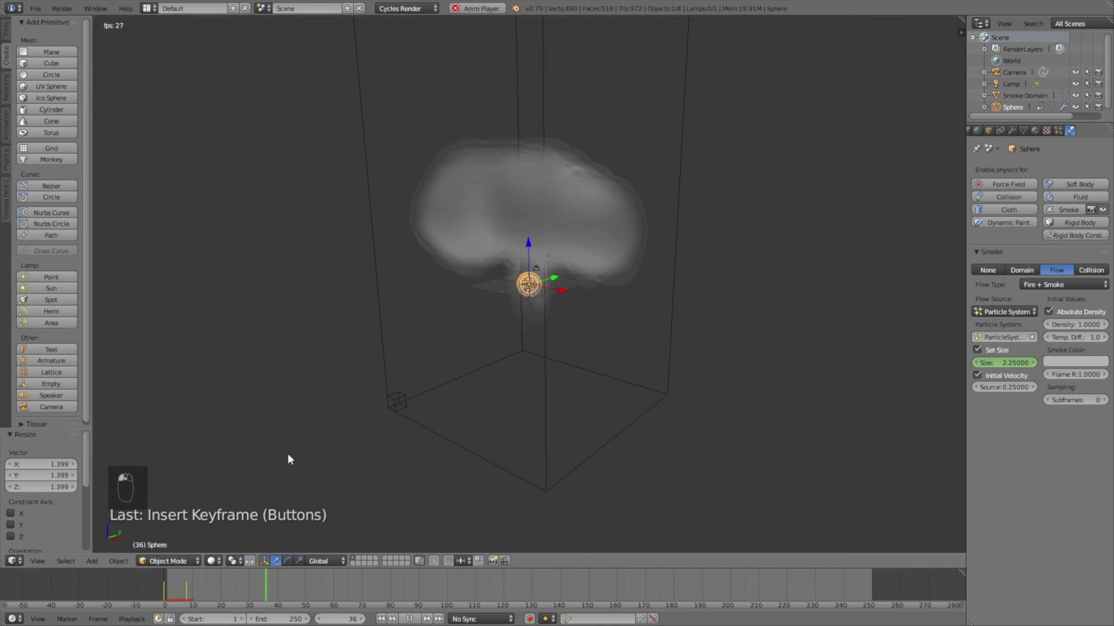
{"action": "left_click", "coordinate": [133, 587]}
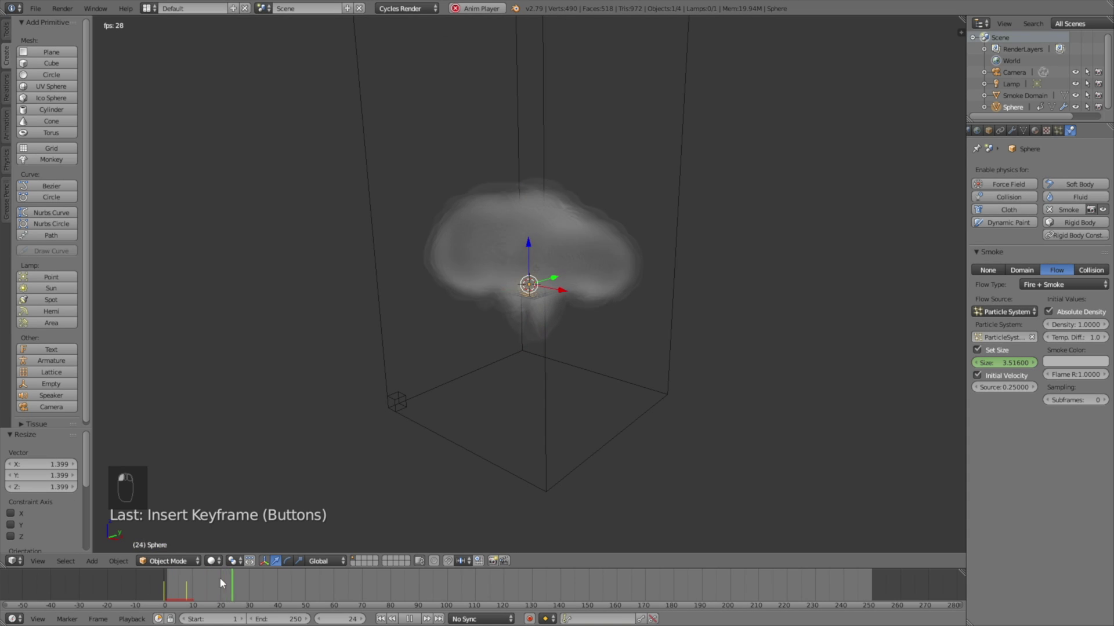
{"action": "left_click", "coordinate": [402, 618]}
{"action": "left_click", "coordinate": [163, 583]}
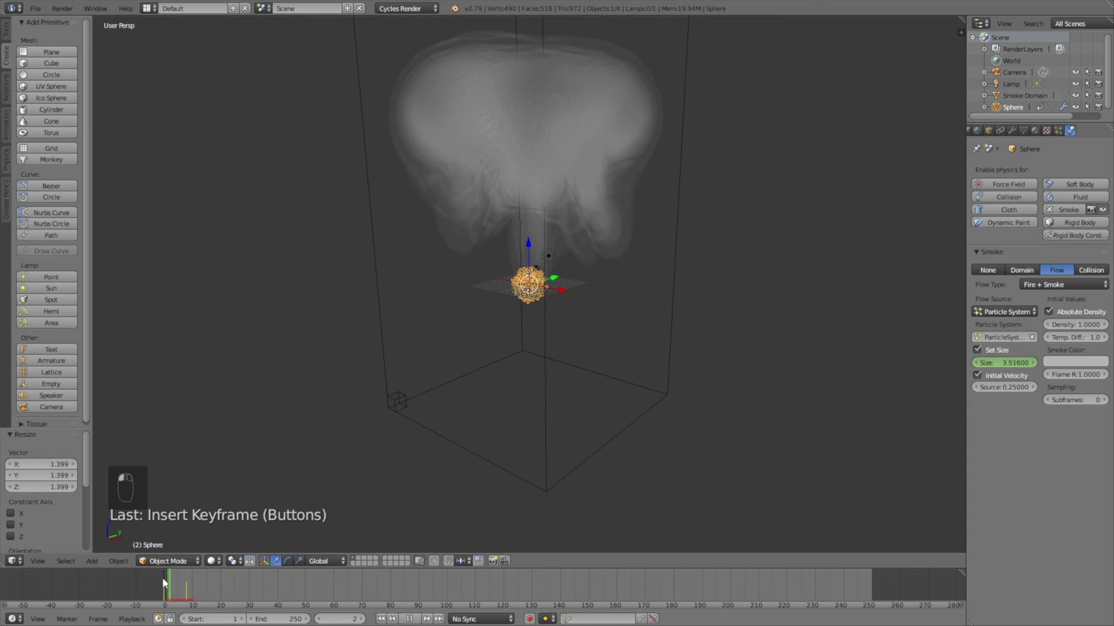
Set the smoke domain's resolution Divisions to 100 and its temperature difference to 0.05
{"action": "right_click", "coordinate": [676, 187]}
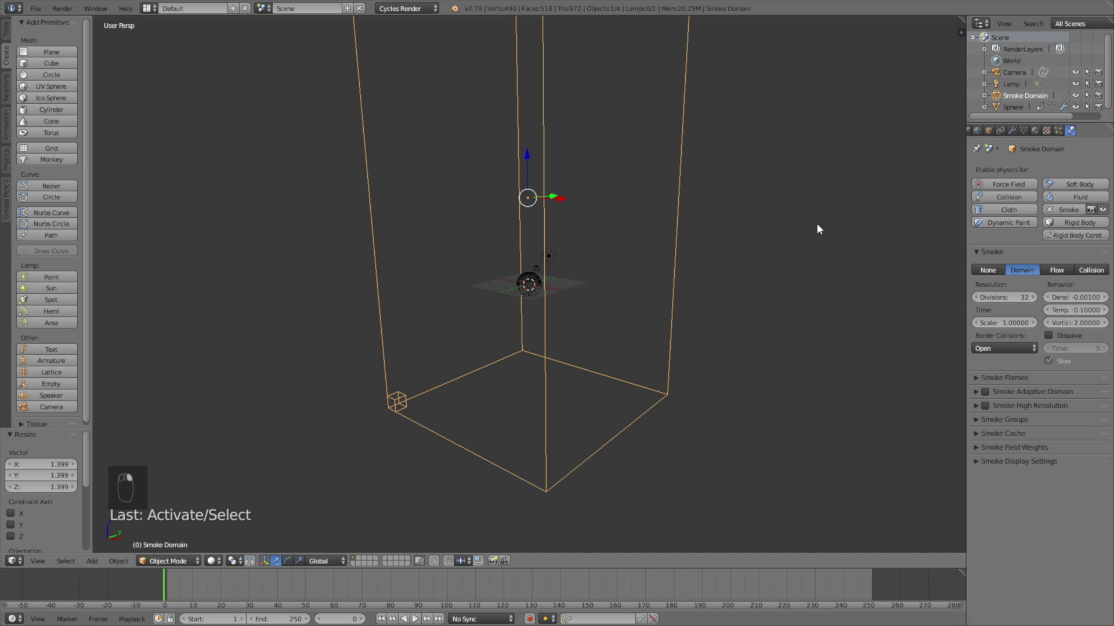
{"action": "left_click", "coordinate": [997, 298]}
{"action": "type", "text": "100"}
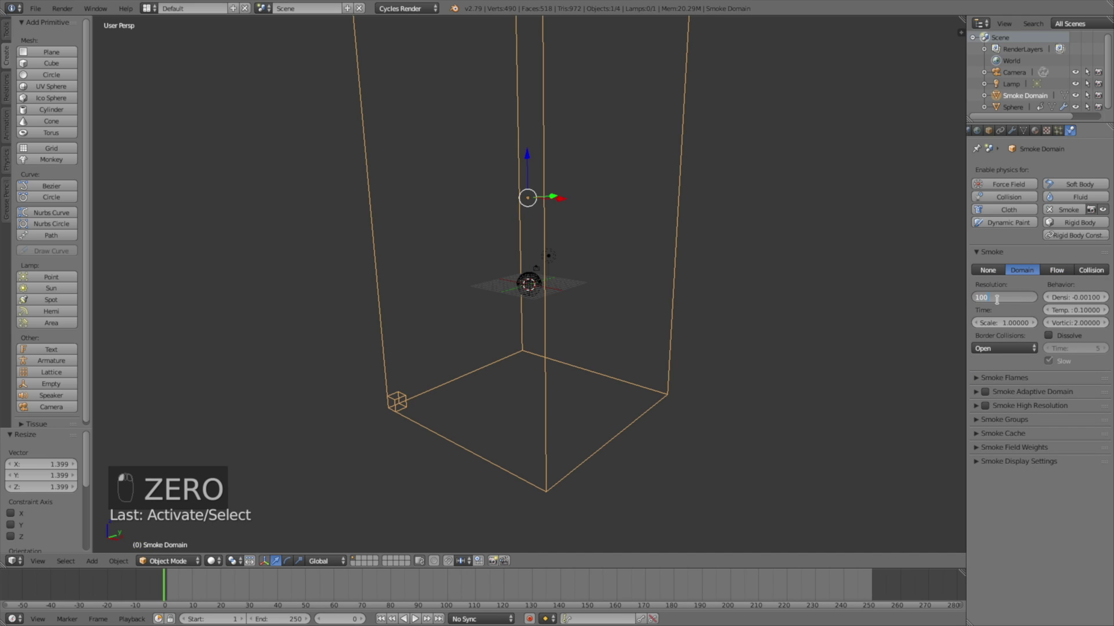
{"action": "left_click", "coordinate": [1075, 311]}
{"action": "type", "text": ".05"}
{"action": "key", "text": "Return"}
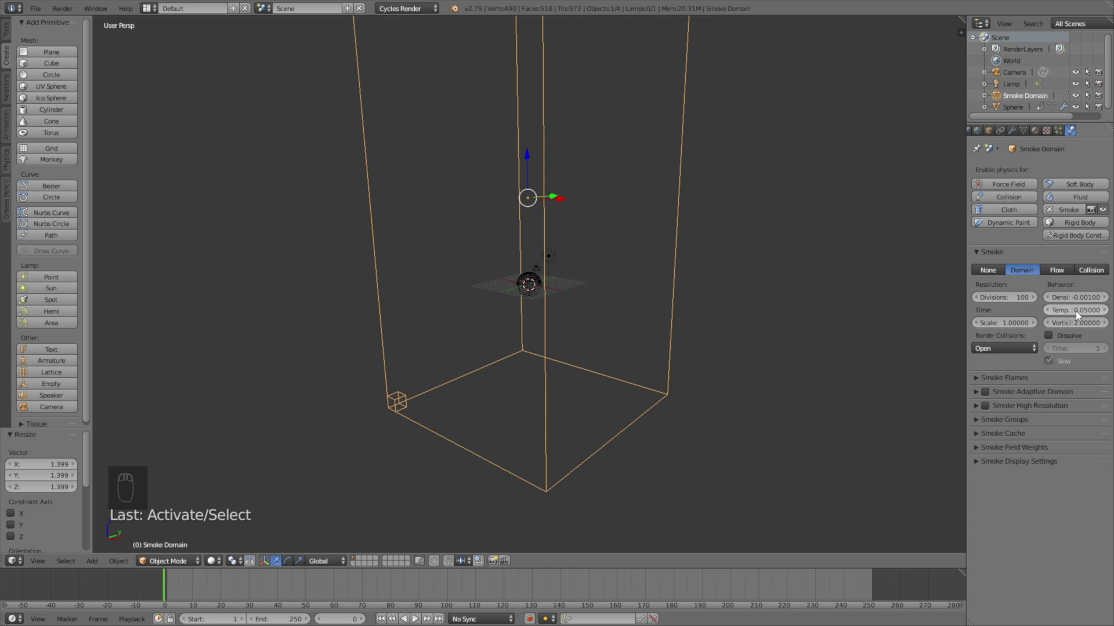
Keyframe the smoke domain's flame reaction Speed of 0.75 at frame 8
{"action": "left_click", "coordinate": [1007, 378]}
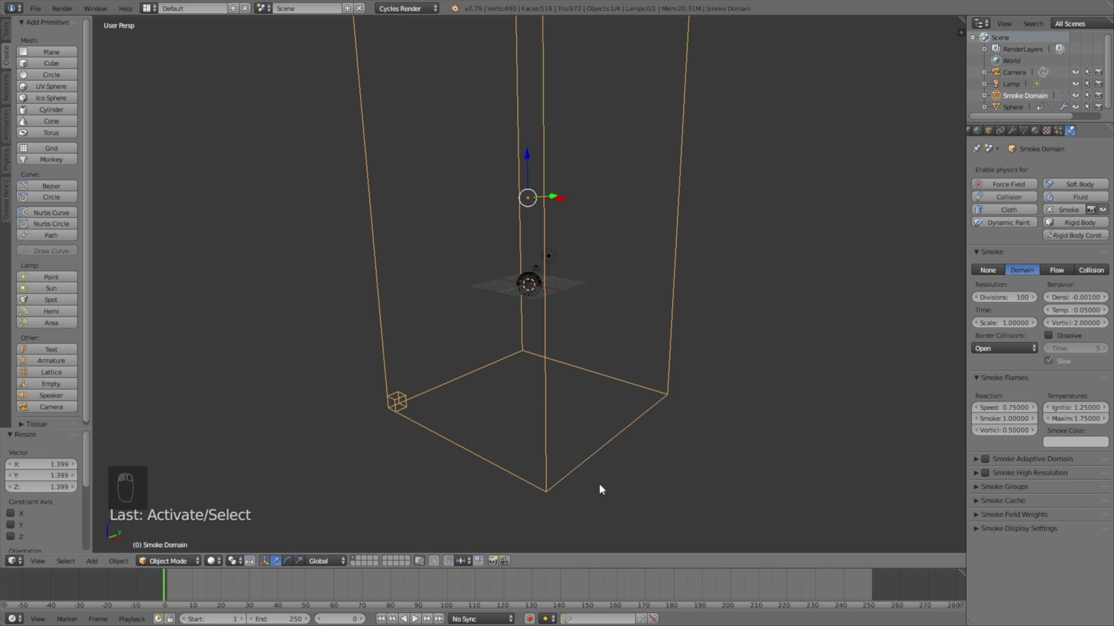
{"action": "left_click", "coordinate": [338, 619]}
{"action": "type", "text": "8"}
{"action": "key", "text": "Return"}
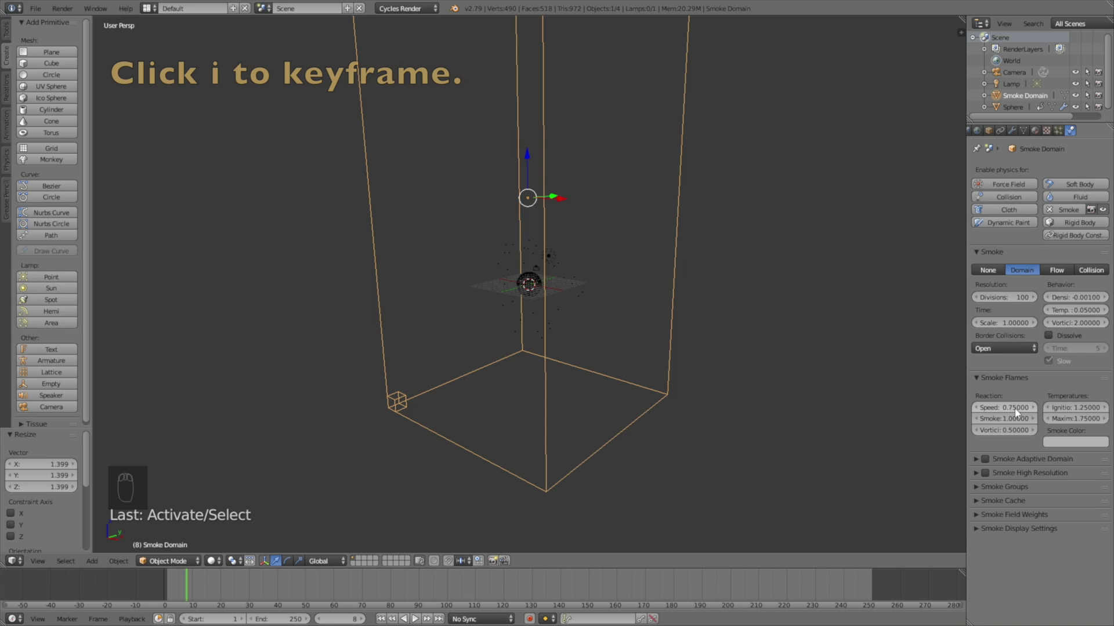
{"action": "key", "text": "i"}
At frame 13, keyframe the domain's flame reaction Speed at 0.1, and set the flame Smoke value to 2.5
{"action": "left_click", "coordinate": [339, 619]}
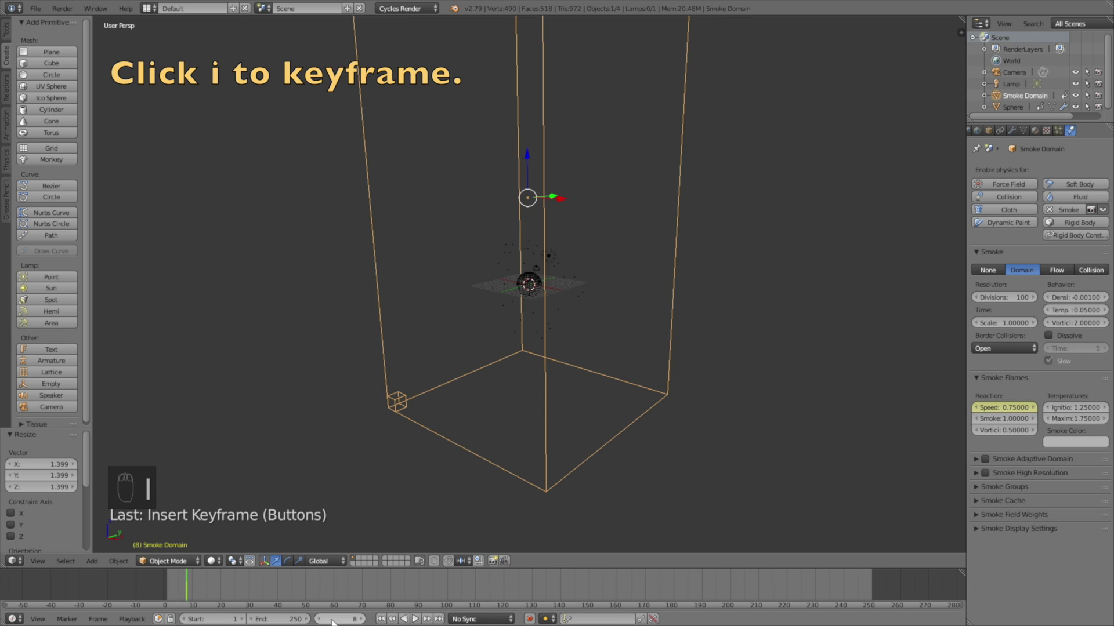
{"action": "type", "text": "13"}
{"action": "key", "text": "Return"}
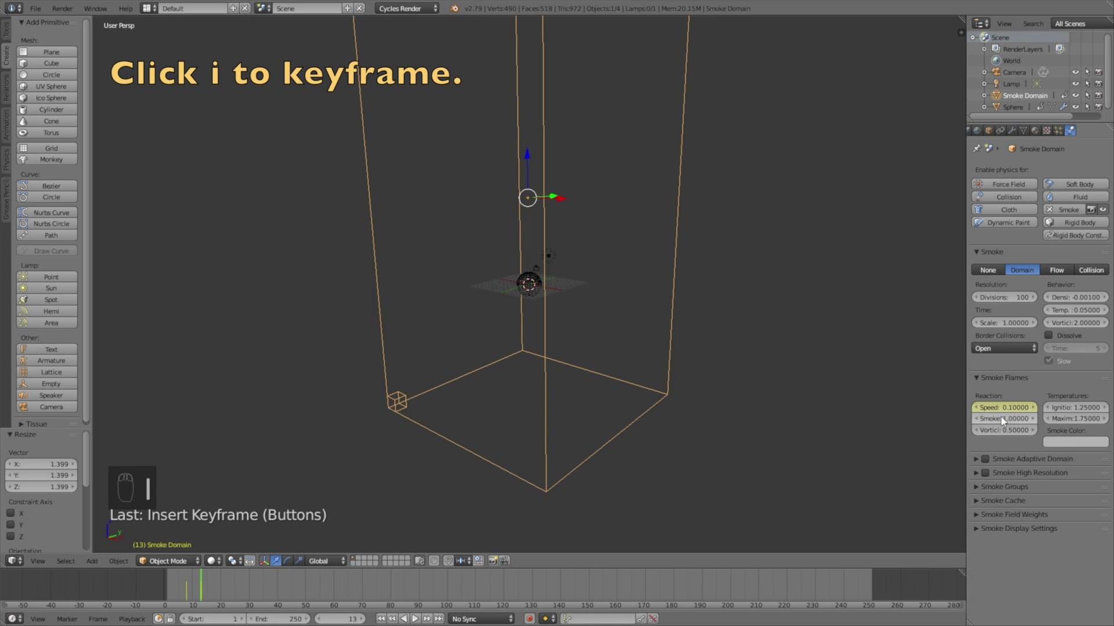
{"action": "type", "text": "2."}
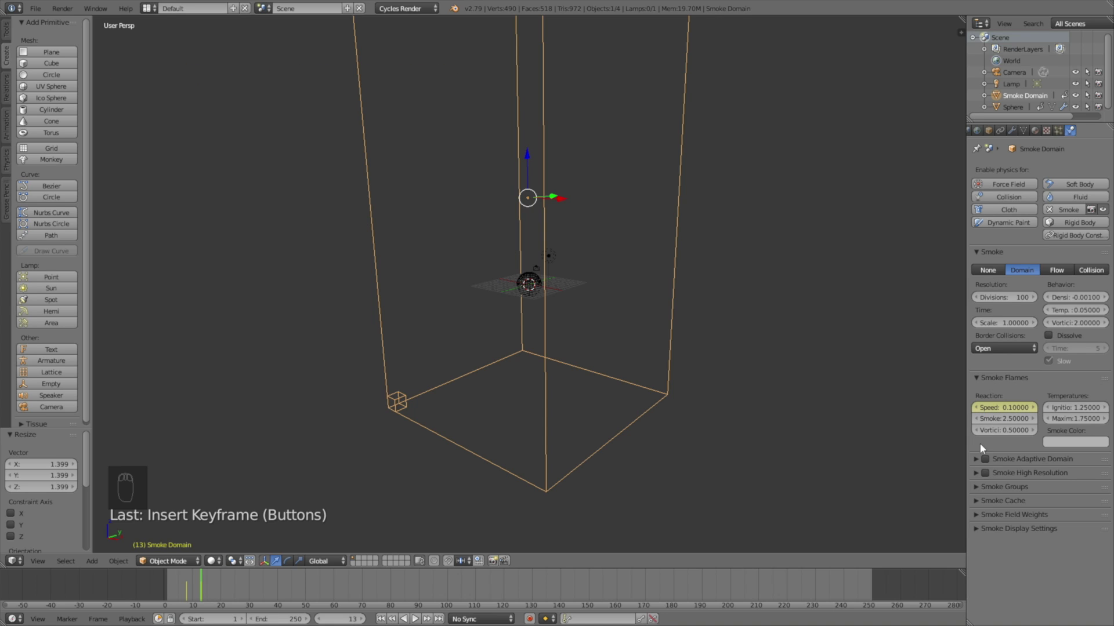
Enable the Smoke Adaptive Domain and play the simulation from the start to preview the explosion
{"action": "left_click", "coordinate": [118, 584]}
{"action": "left_click", "coordinate": [418, 619]}
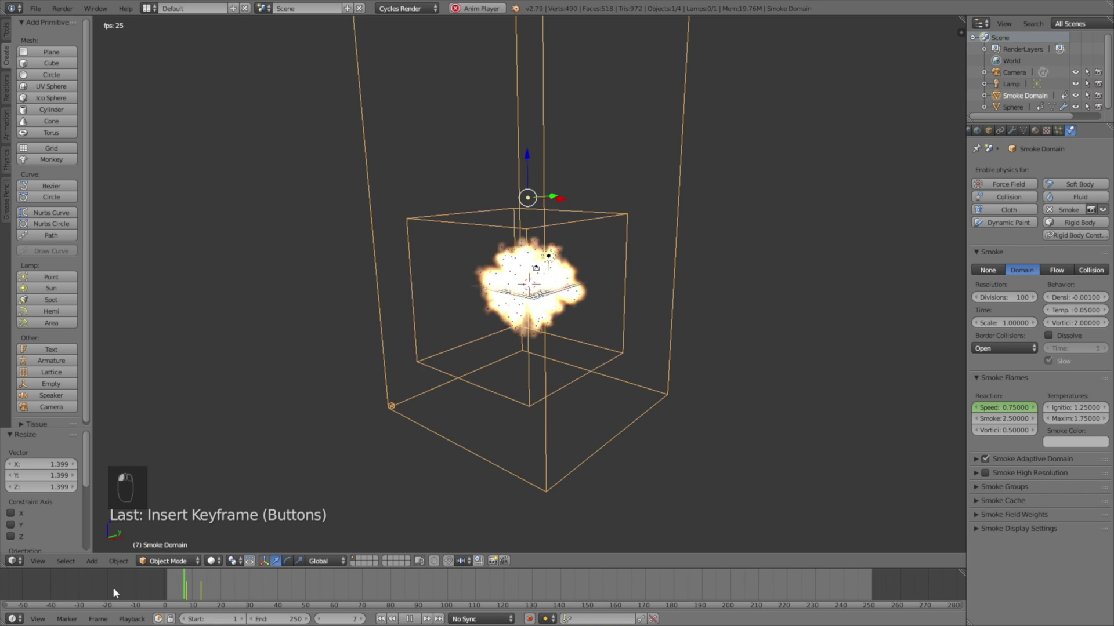
{"action": "left_click", "coordinate": [408, 619]}
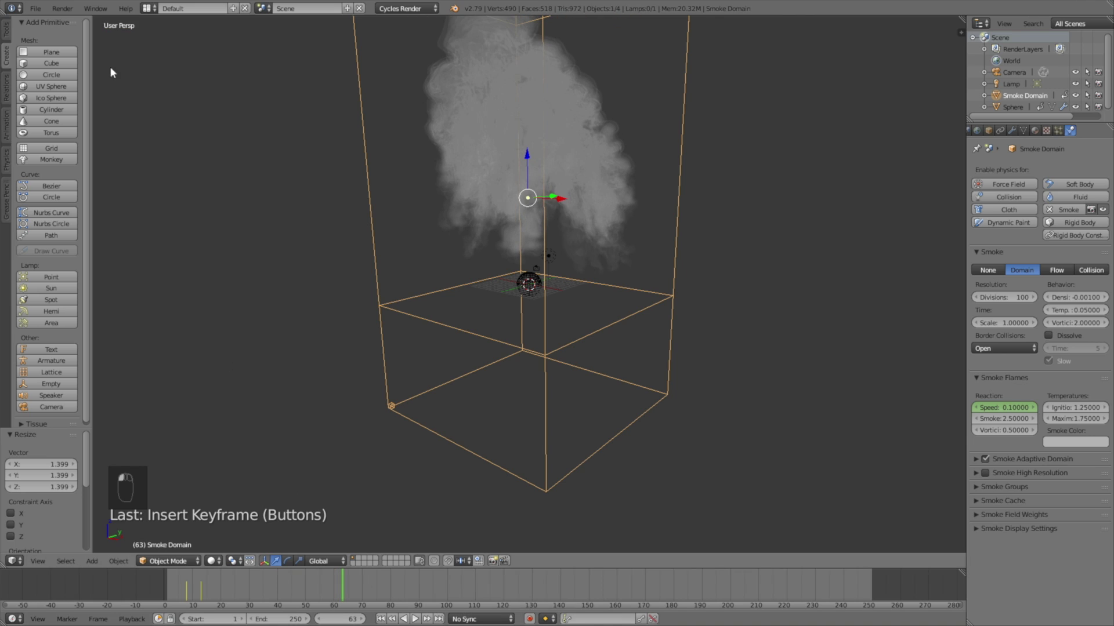
Save the project as a new Blender file named tutorial in the Bombs folder
{"action": "left_click", "coordinate": [33, 8]}
{"action": "left_click", "coordinate": [65, 107]}
{"action": "left_click", "coordinate": [170, 51]}
{"action": "type", "text": "tu"}
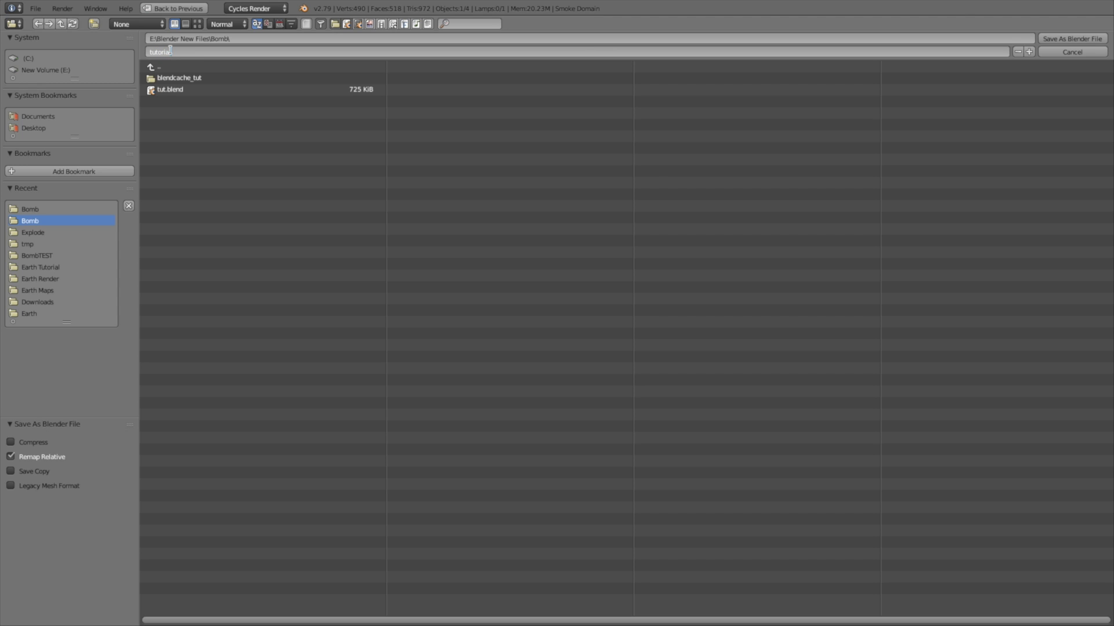
{"action": "type", "text": "torial"}
{"action": "key", "text": "Return"}
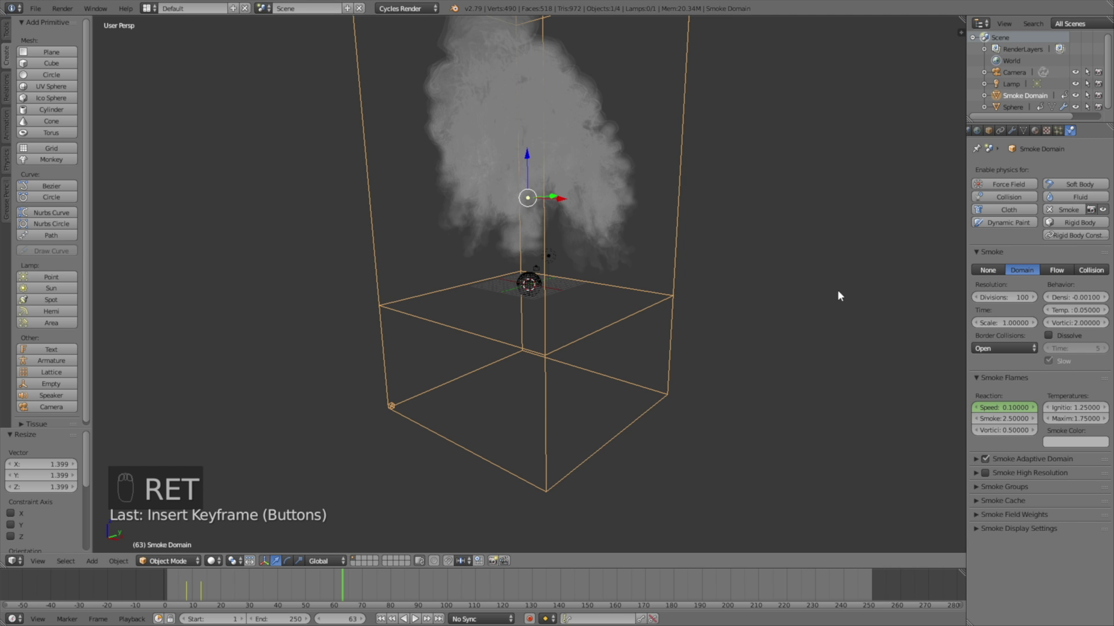
Enable Smoke High Resolution for the domain and set the smoke cache's end frame to 60
{"action": "left_click", "coordinate": [1000, 472]}
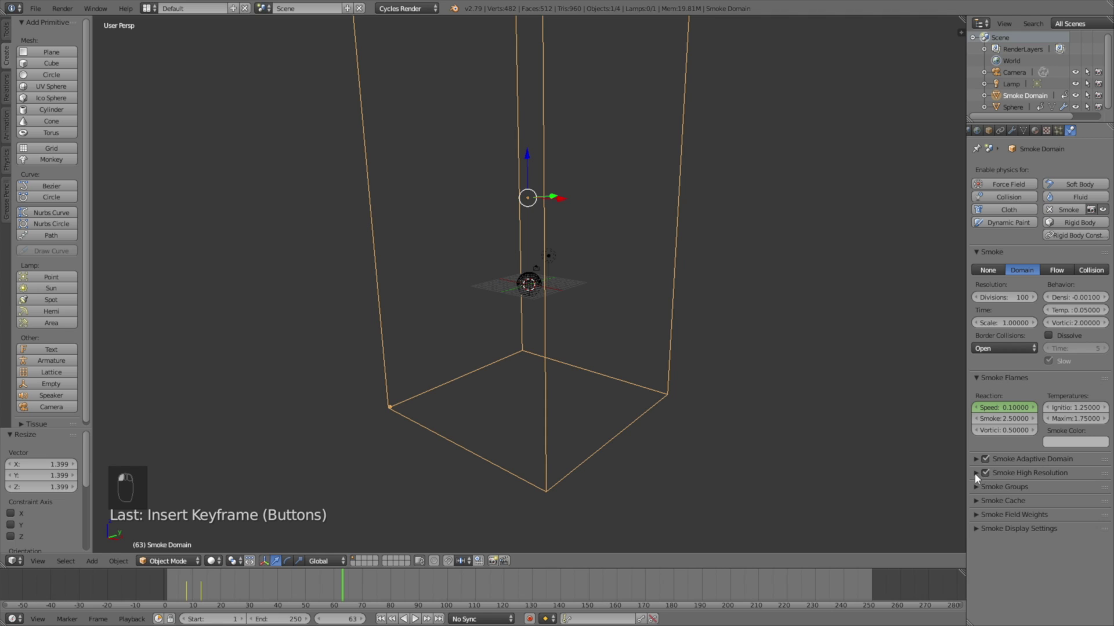
{"action": "left_click", "coordinate": [976, 473]}
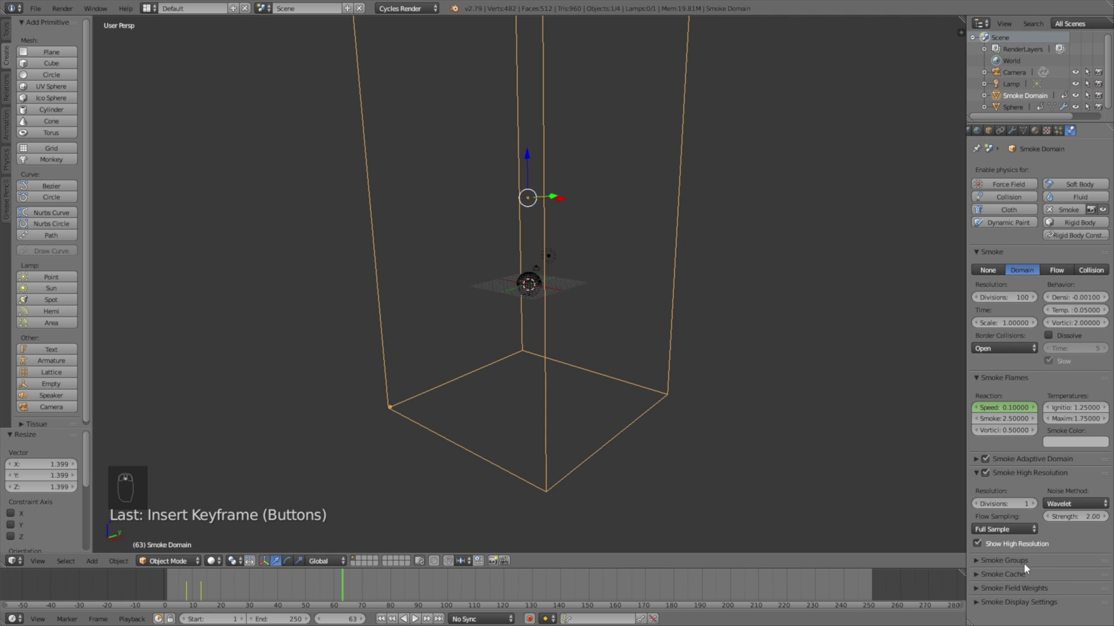
{"action": "left_click", "coordinate": [1013, 574]}
{"action": "scroll", "coordinate": [1023, 549], "scroll_direction": "down", "scroll_amount": 5}
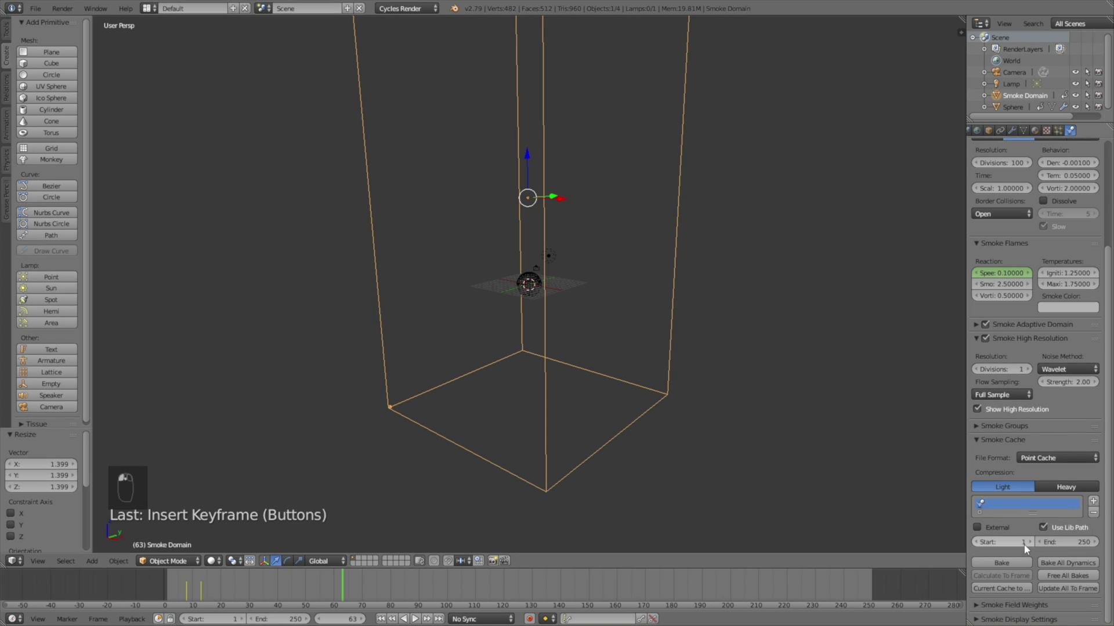
{"action": "left_click", "coordinate": [1067, 543]}
{"action": "type", "text": "60"}
{"action": "key", "text": "Return"}
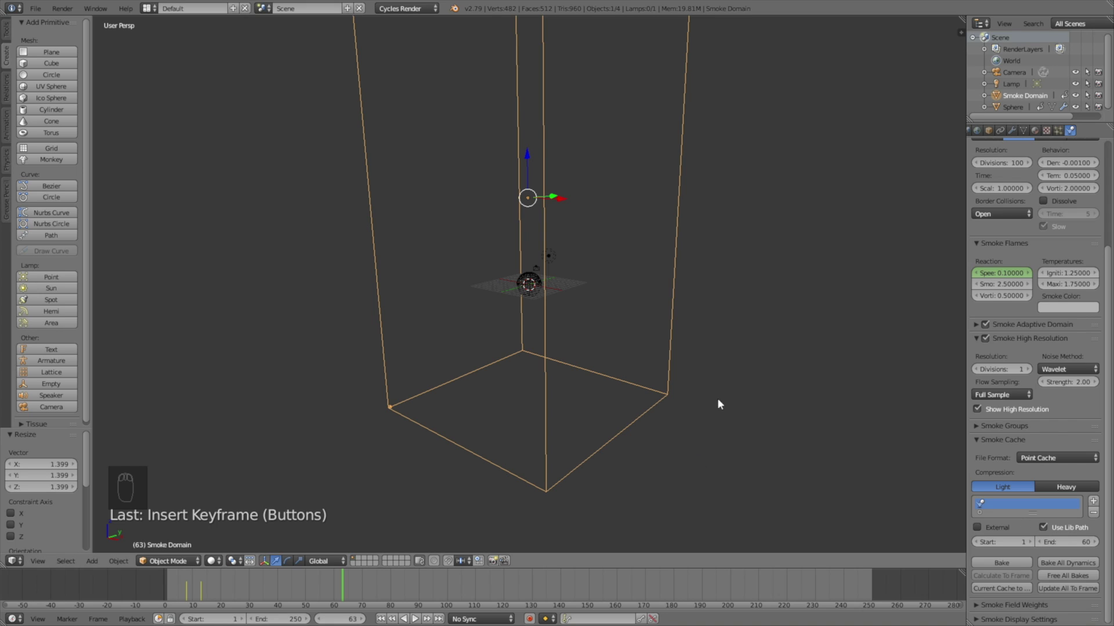
Change the scene's lamp to a Sun with an emission strength of 7
{"action": "right_click", "coordinate": [548, 253]}
{"action": "left_click", "coordinate": [1025, 130]}
{"action": "left_click", "coordinate": [1012, 233]}
{"action": "key", "text": "Return"}
{"action": "left_click", "coordinate": [1038, 293]}
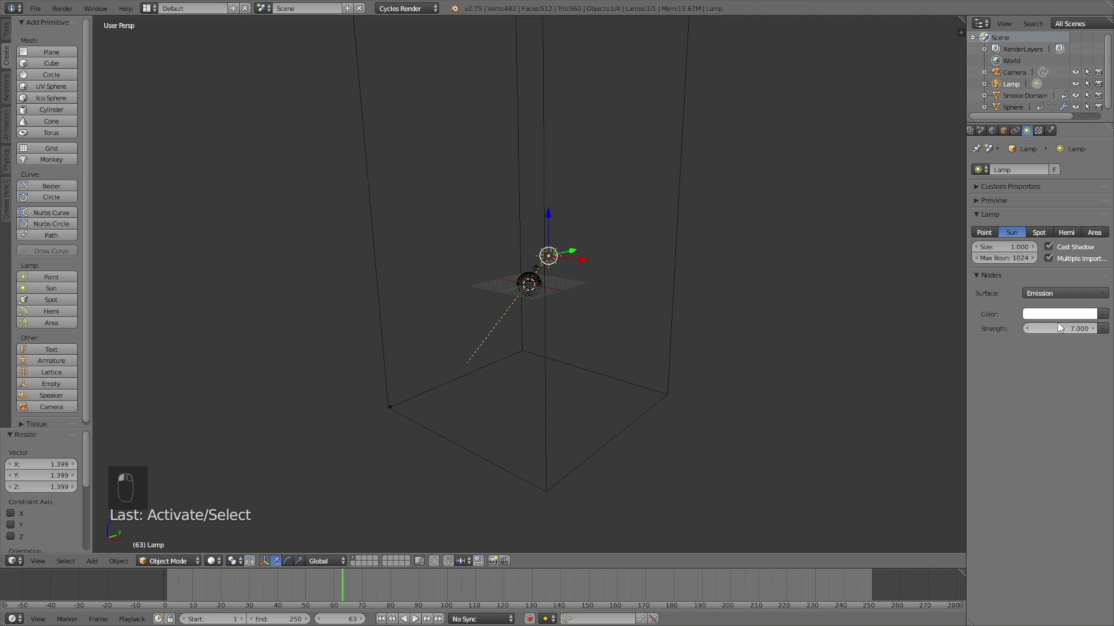
Move the sun lamp outside the smoke domain and rotate it about 33° to aim its light toward the sphere
{"action": "scroll", "coordinate": [657, 325], "scroll_direction": "down", "scroll_amount": 3}
{"action": "middle_click_drag", "start_coordinate": [587, 346], "coordinate": [631, 320]}
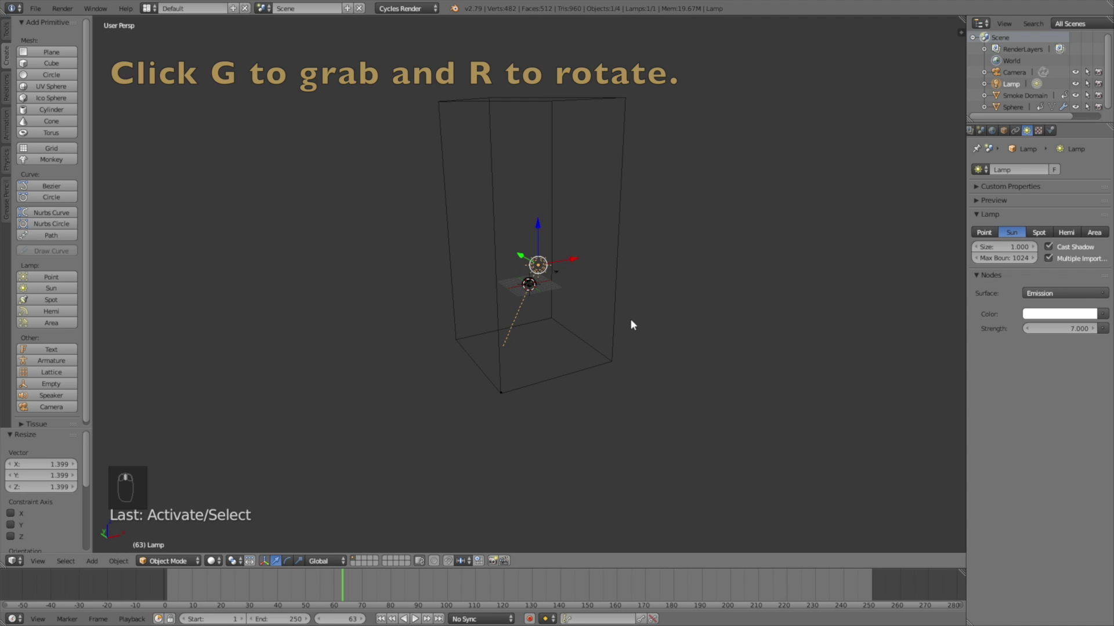
{"action": "key", "text": "g"}
{"action": "left_click", "coordinate": [738, 281]}
{"action": "key", "text": "r"}
{"action": "left_click", "coordinate": [719, 336]}
{"action": "middle_click_drag", "start_coordinate": [719, 337], "coordinate": [706, 334]}
{"action": "scroll", "coordinate": [706, 335], "scroll_direction": "up", "scroll_amount": 6}
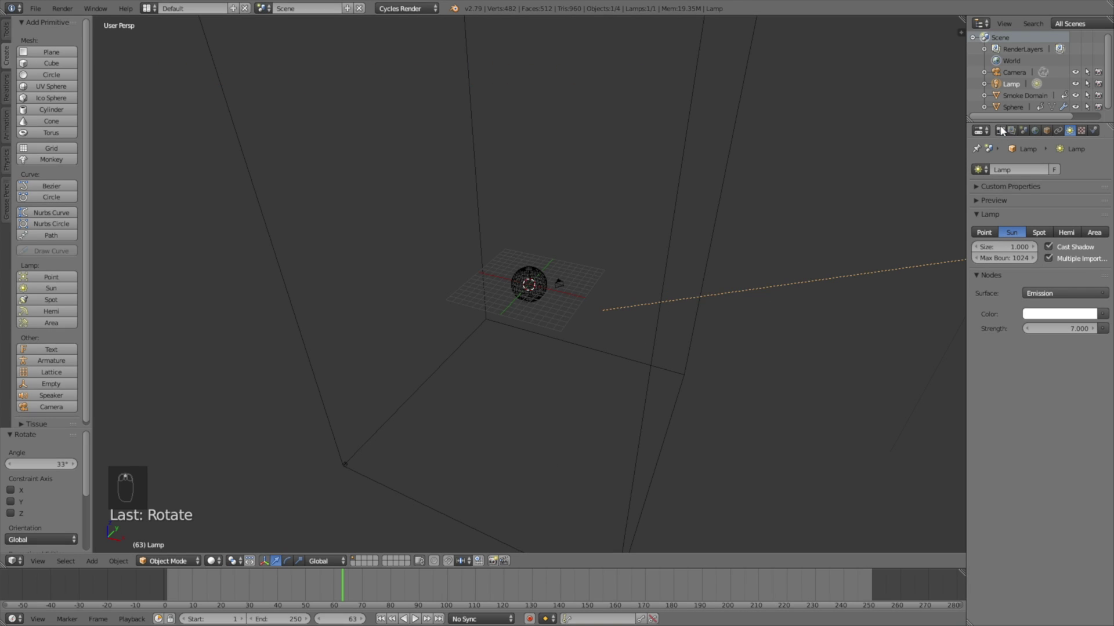
Set the world's surface color to black and open the render settings
{"action": "left_click", "coordinate": [1035, 130]}
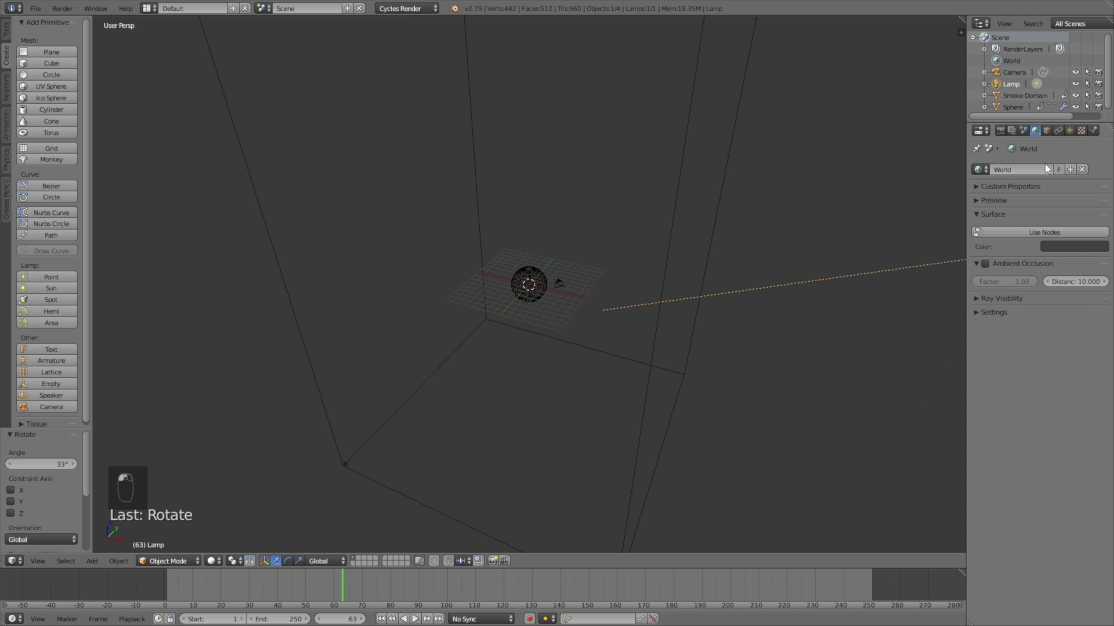
{"action": "left_click", "coordinate": [1073, 247]}
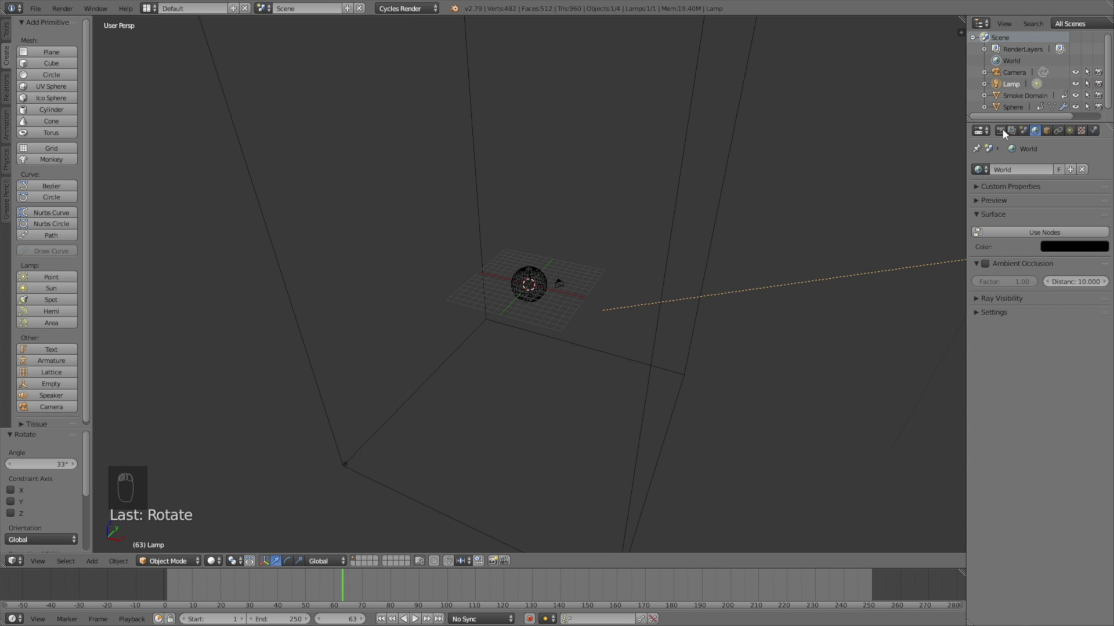
{"action": "left_click", "coordinate": [1000, 131]}
{"action": "left_click", "coordinate": [1034, 226]}
{"action": "left_click", "coordinate": [1035, 213]}
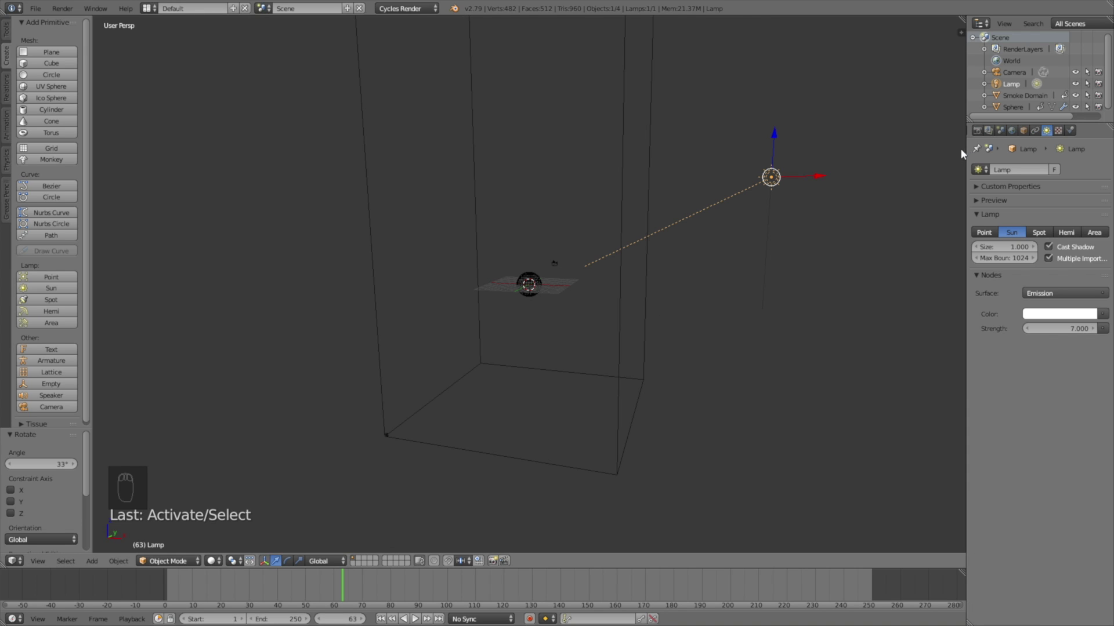
Play the simulation to frame 15 for a rendered preview of the explosion, and save the file
{"action": "left_click", "coordinate": [414, 619]}
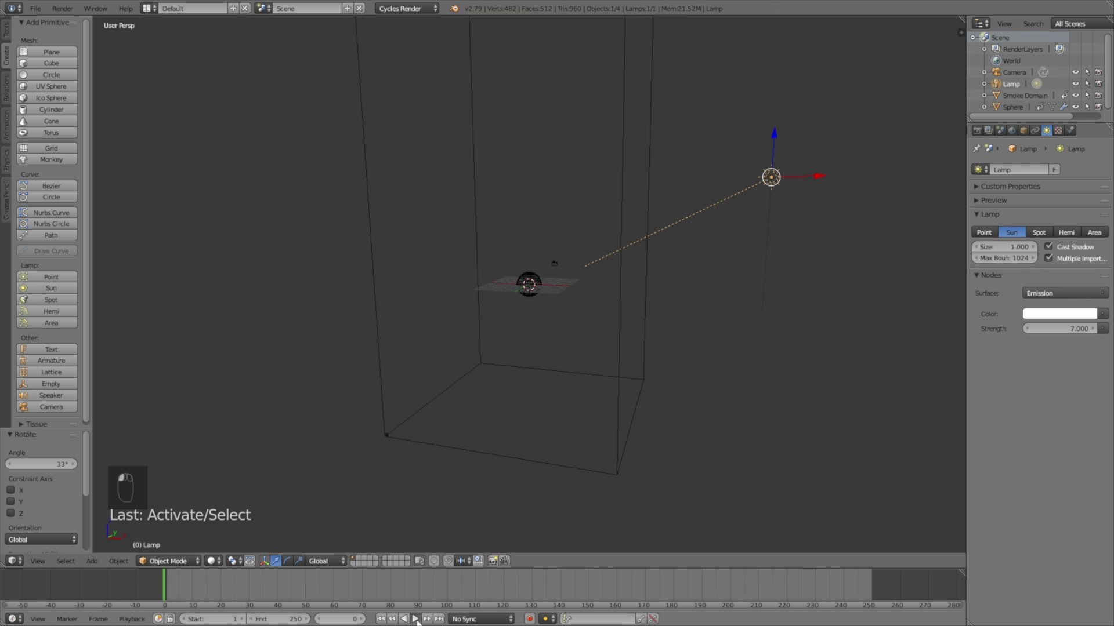
{"action": "left_click", "coordinate": [409, 619]}
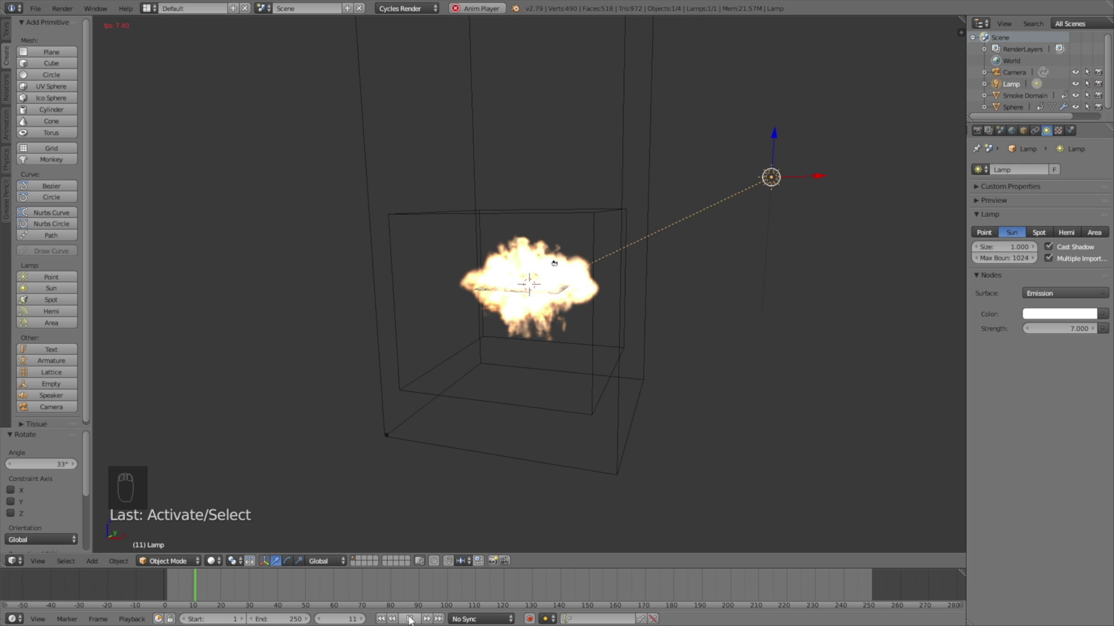
{"action": "key", "text": "alt+a"}
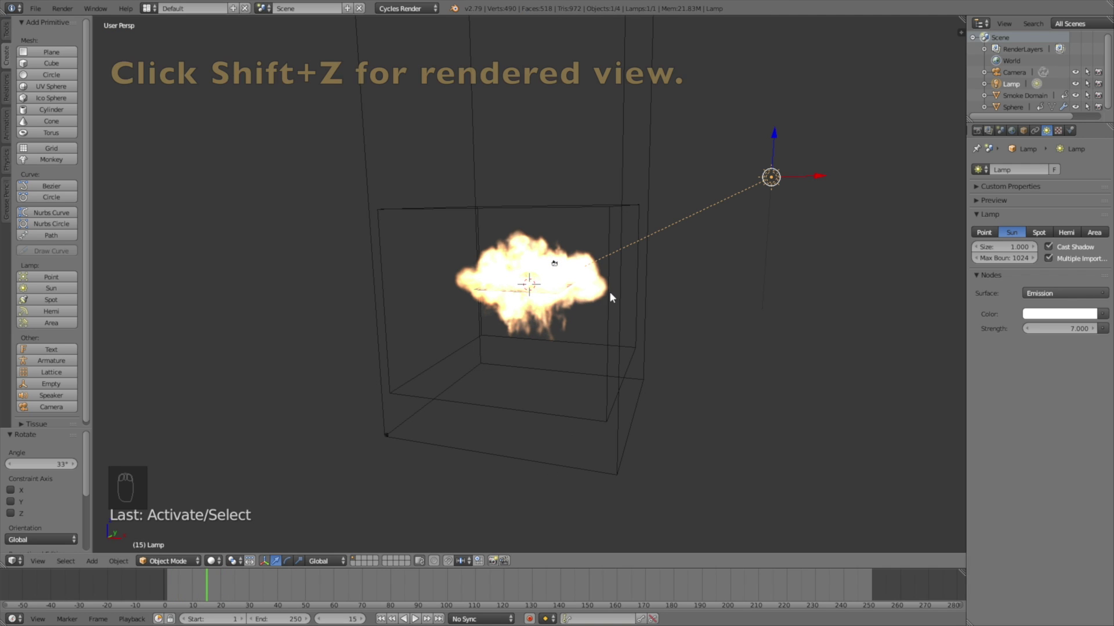
{"action": "key", "text": "shift+z"}
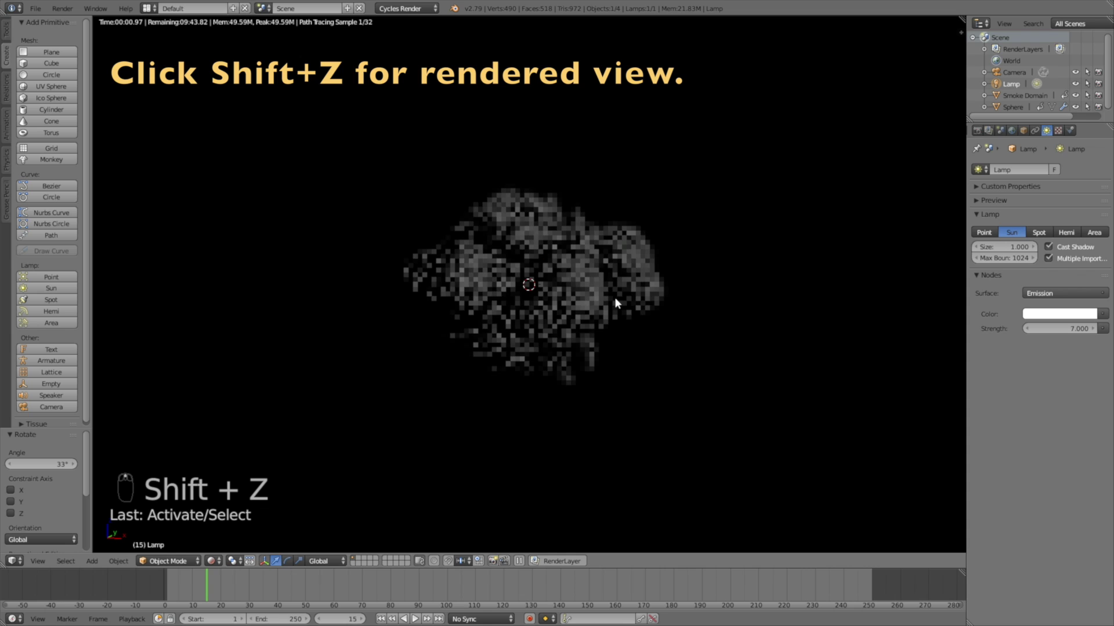
{"action": "key", "text": "shift+z"}
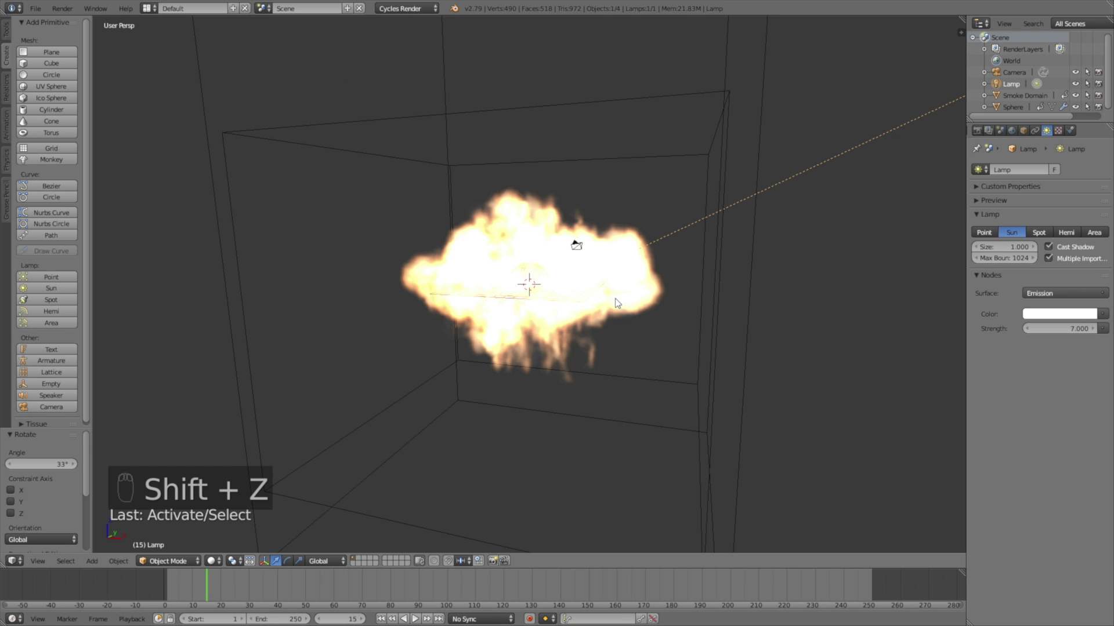
{"action": "left_click", "coordinate": [35, 8]}
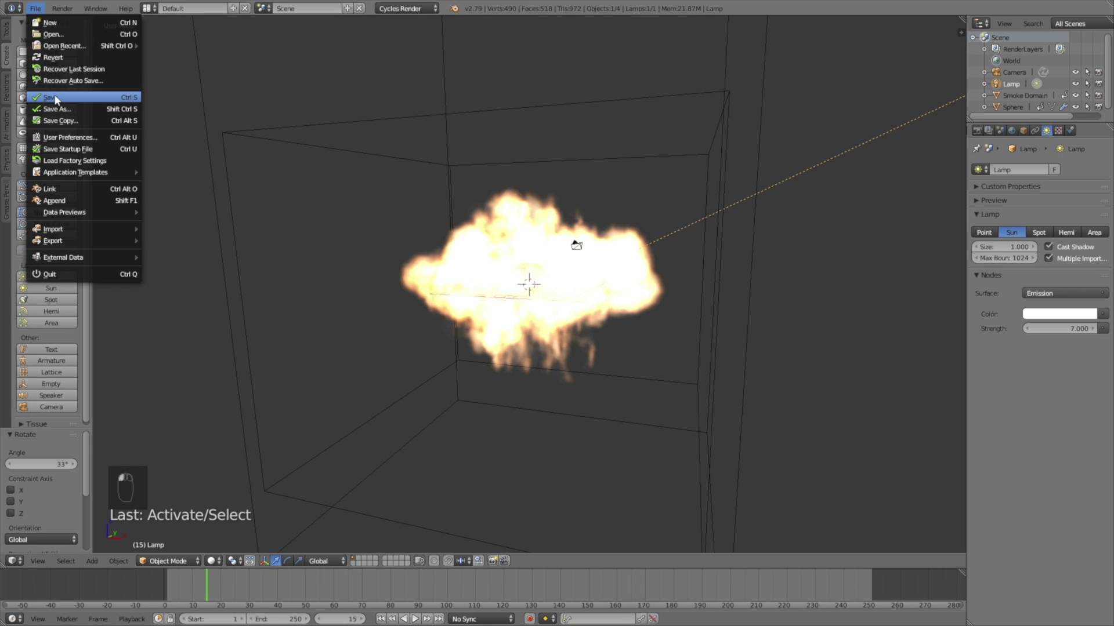
Split the 3D view and show the Smoke Domain's material in an enlarged Node Editor beside it
{"action": "middle_click_drag", "start_coordinate": [691, 155], "coordinate": [790, 137]}
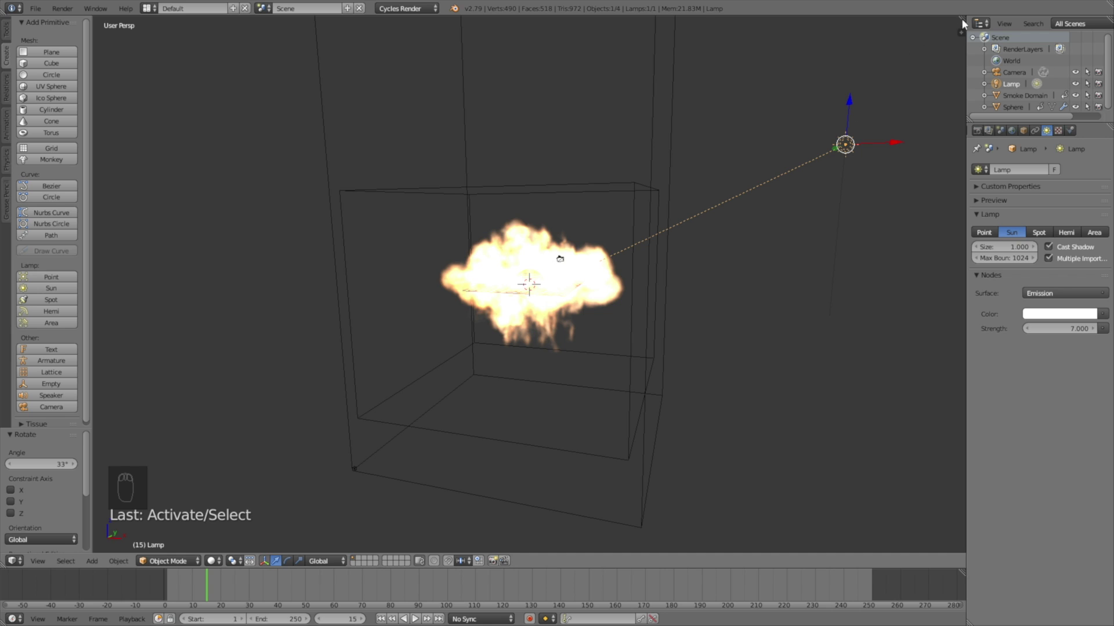
{"action": "left_click_drag", "start_coordinate": [962, 19], "coordinate": [588, 105]}
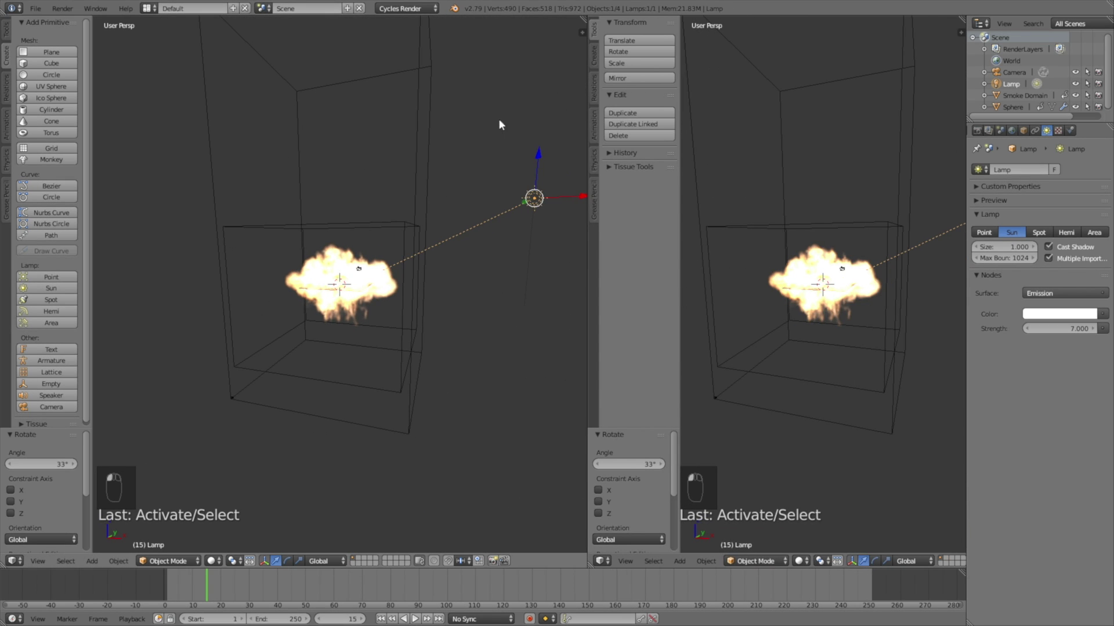
{"action": "right_click", "coordinate": [416, 141]}
{"action": "left_click", "coordinate": [605, 560]}
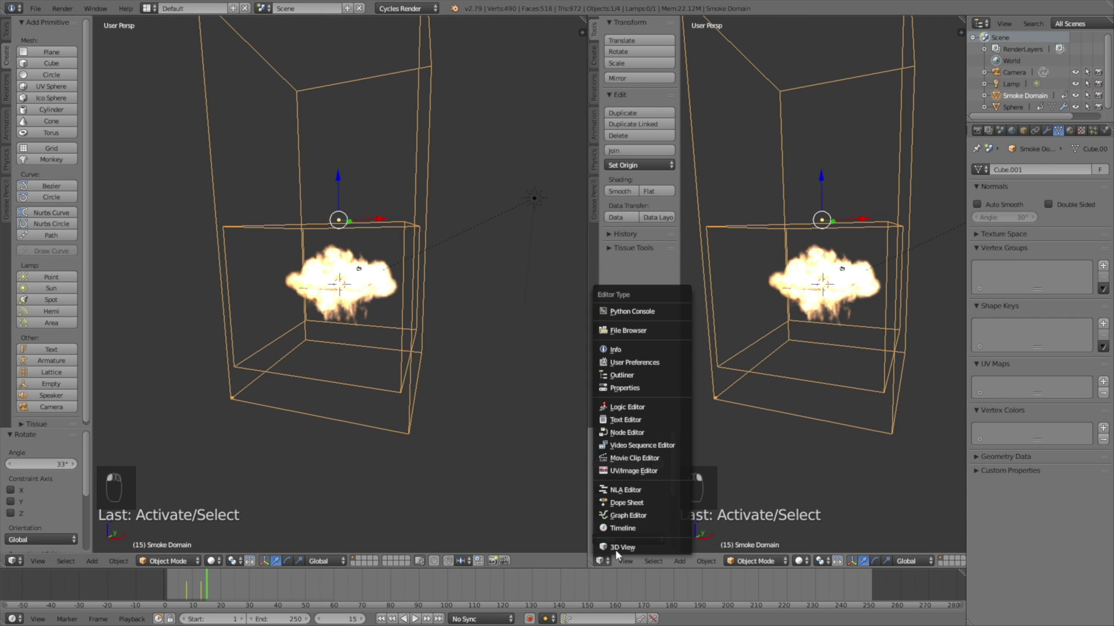
{"action": "left_click", "coordinate": [636, 433]}
{"action": "middle_click_drag", "start_coordinate": [761, 345], "coordinate": [671, 329]}
{"action": "scroll", "coordinate": [611, 314], "scroll_direction": "up", "scroll_amount": 1}
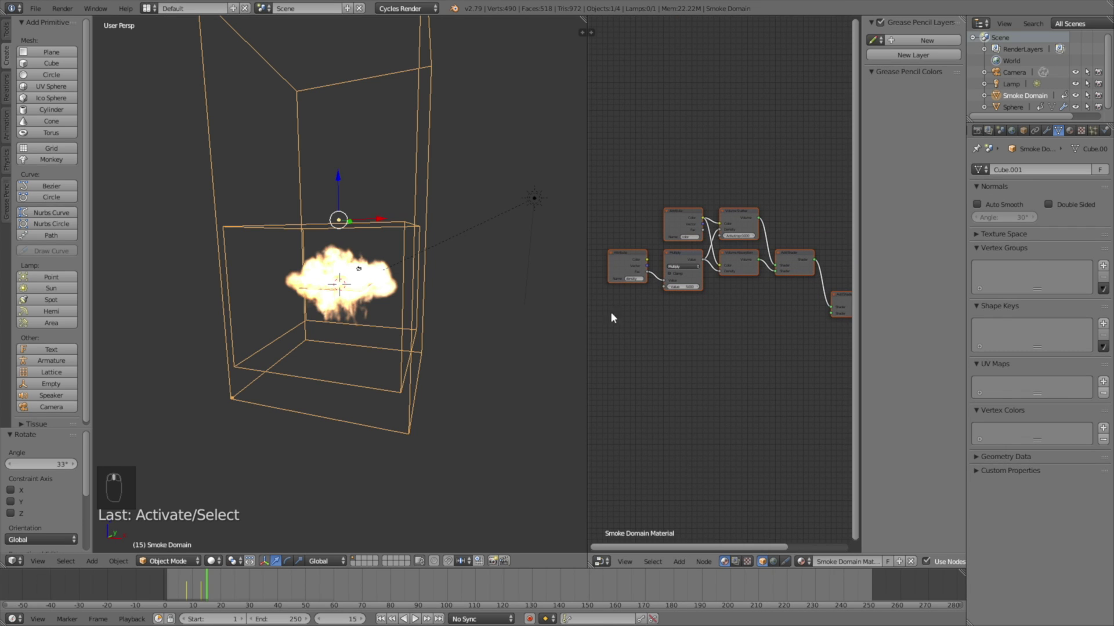
{"action": "left_click_drag", "start_coordinate": [587, 313], "coordinate": [377, 312]}
{"action": "scroll", "coordinate": [658, 330], "scroll_direction": "up", "scroll_amount": 2}
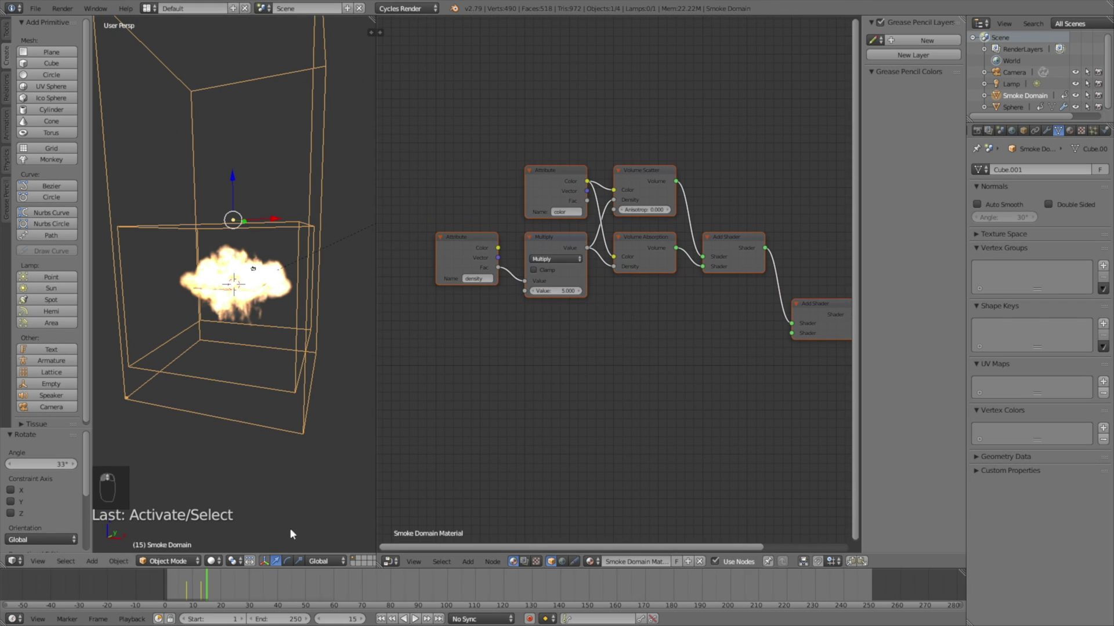
Add an Emission node and connect its output to the free Shader input of the final Add Shader
{"action": "key", "text": "shift+a"}
{"action": "left_click", "coordinate": [617, 350]}
{"action": "type", "text": "em"}
{"action": "key", "text": "Return"}
{"action": "left_click", "coordinate": [614, 348]}
{"action": "left_click_drag", "start_coordinate": [678, 364], "coordinate": [791, 334]}
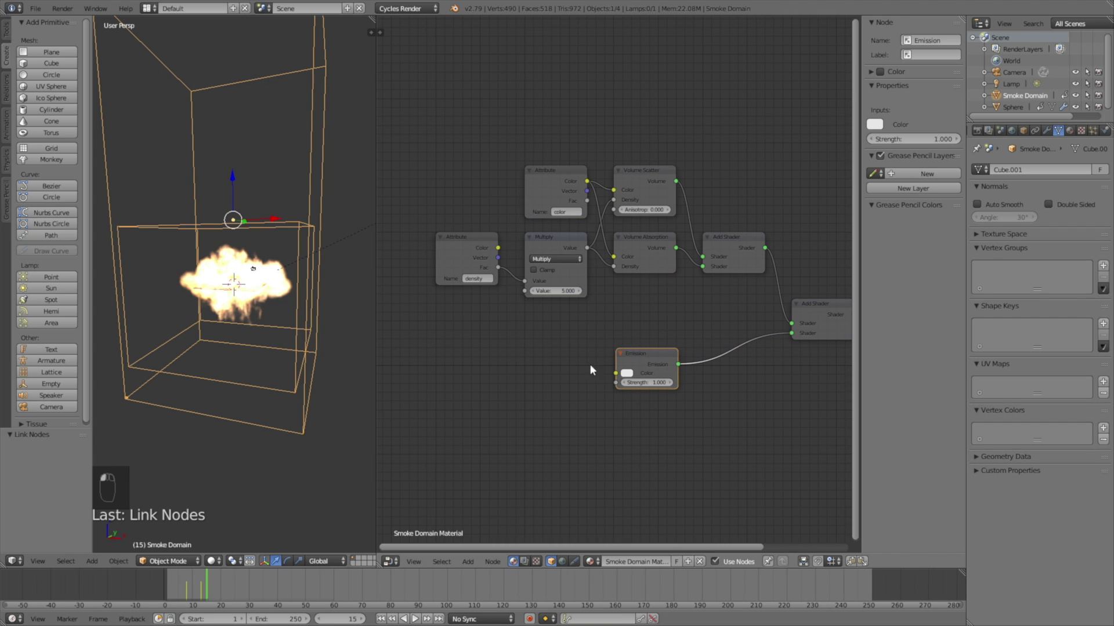
Add an Attribute node named flame and connect its Fac output to the Emission node's Strength
{"action": "key", "text": "shift+a"}
{"action": "left_click", "coordinate": [548, 366]}
{"action": "type", "text": "att"}
{"action": "key", "text": "Return"}
{"action": "left_click", "coordinate": [473, 357]}
{"action": "left_click", "coordinate": [520, 401]}
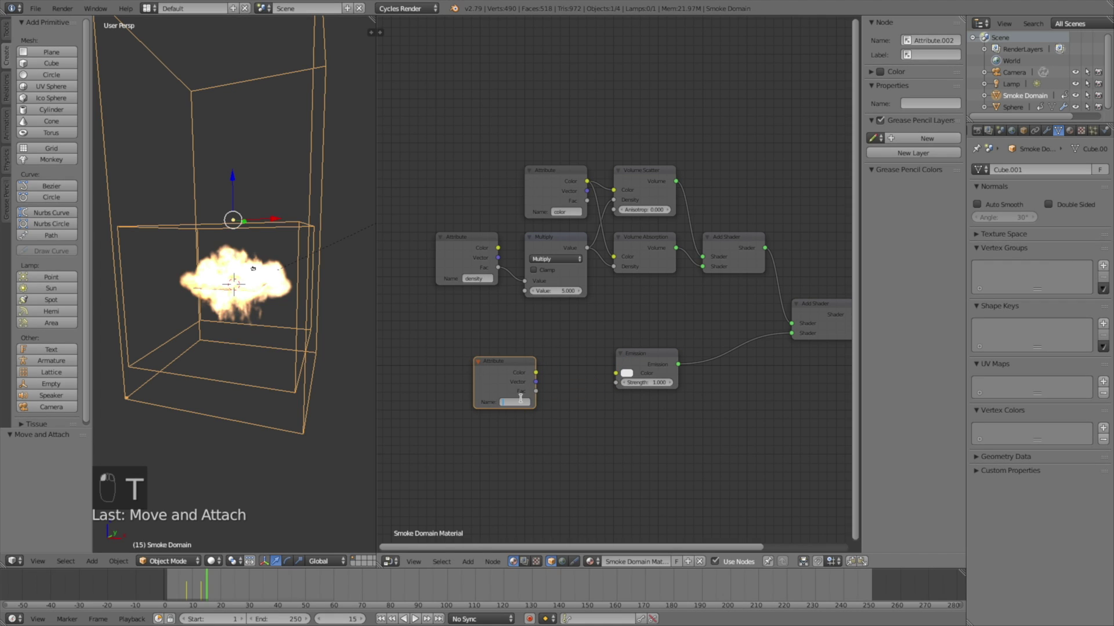
{"action": "type", "text": "flame"}
{"action": "key", "text": "Return"}
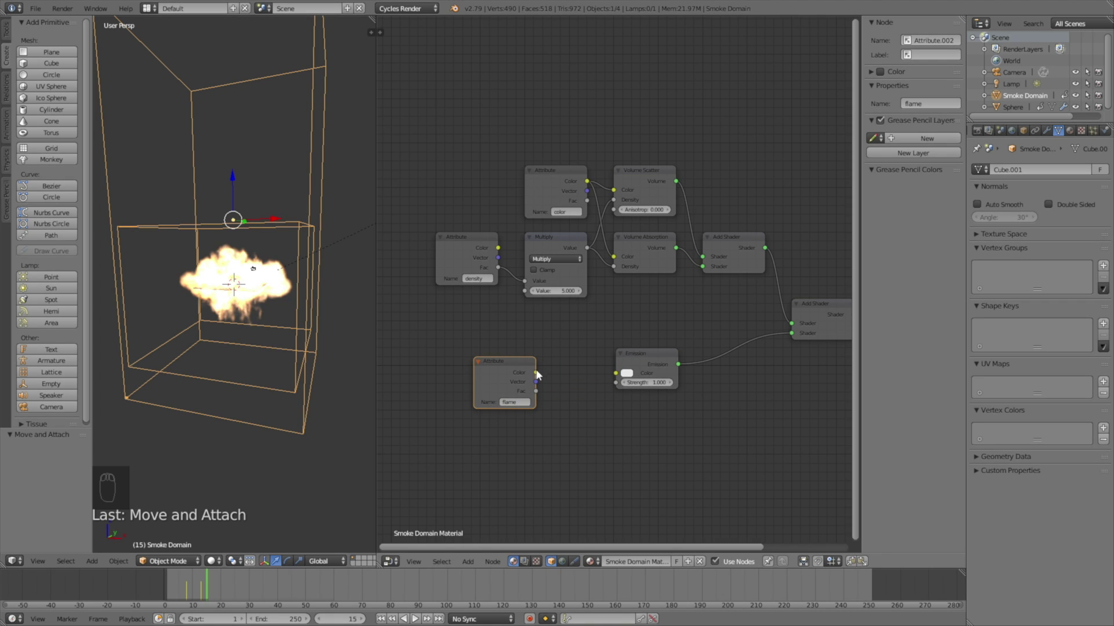
{"action": "left_click_drag", "start_coordinate": [535, 391], "coordinate": [615, 383]}
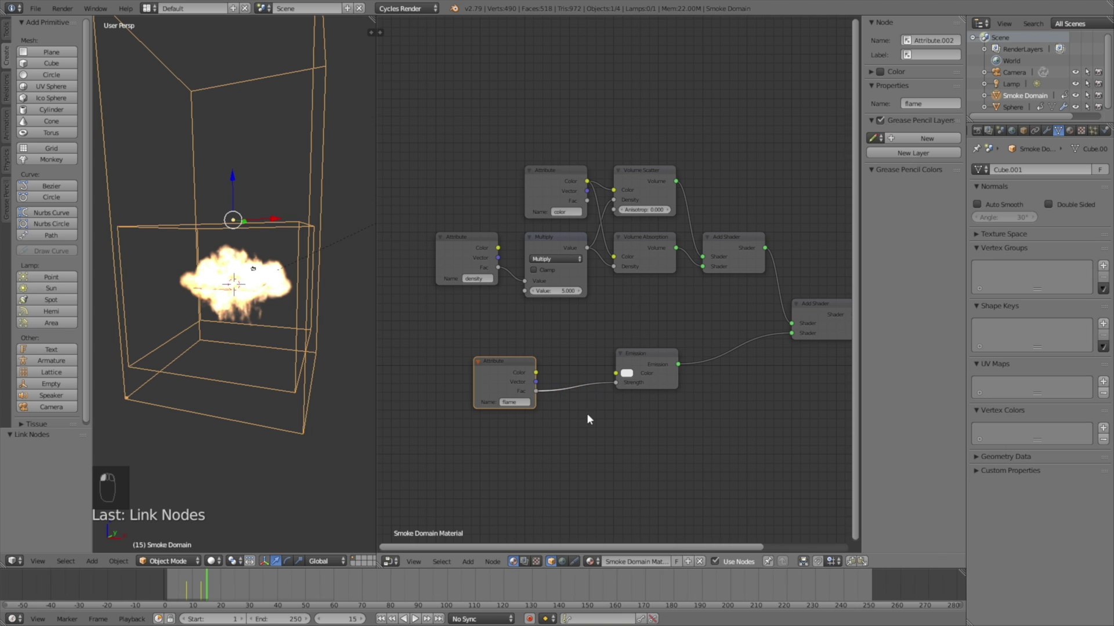
Insert a Math node set to Multiply with a value of 50 between the flame attribute and the Emission strength
{"action": "left_click", "coordinate": [549, 414]}
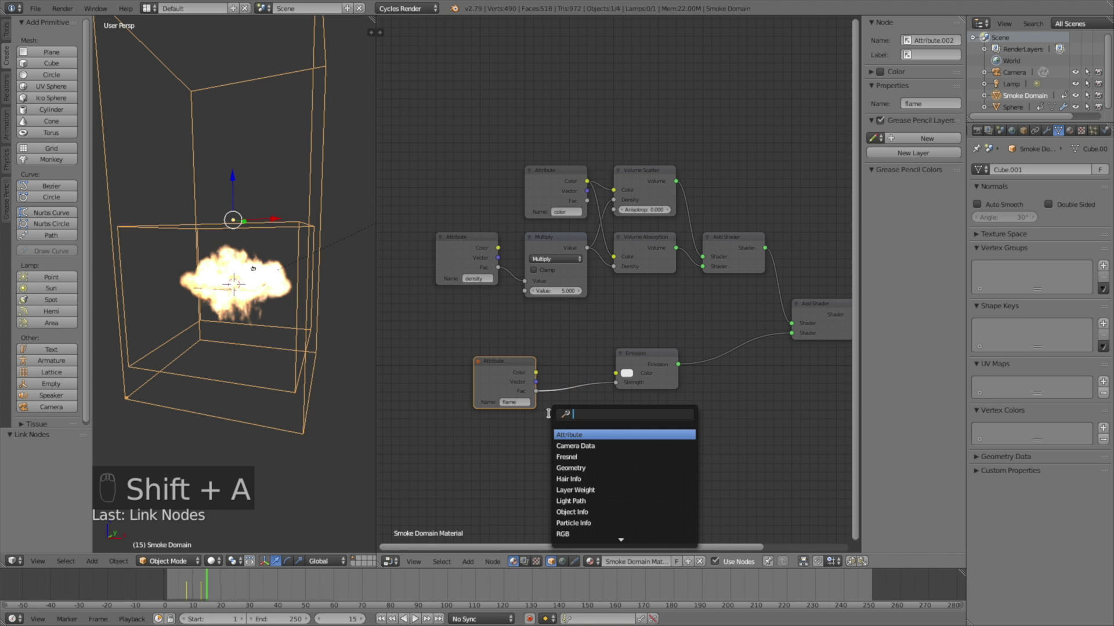
{"action": "type", "text": "math"}
{"action": "key", "text": "Return"}
{"action": "left_click", "coordinate": [549, 414]}
{"action": "left_click", "coordinate": [588, 442]}
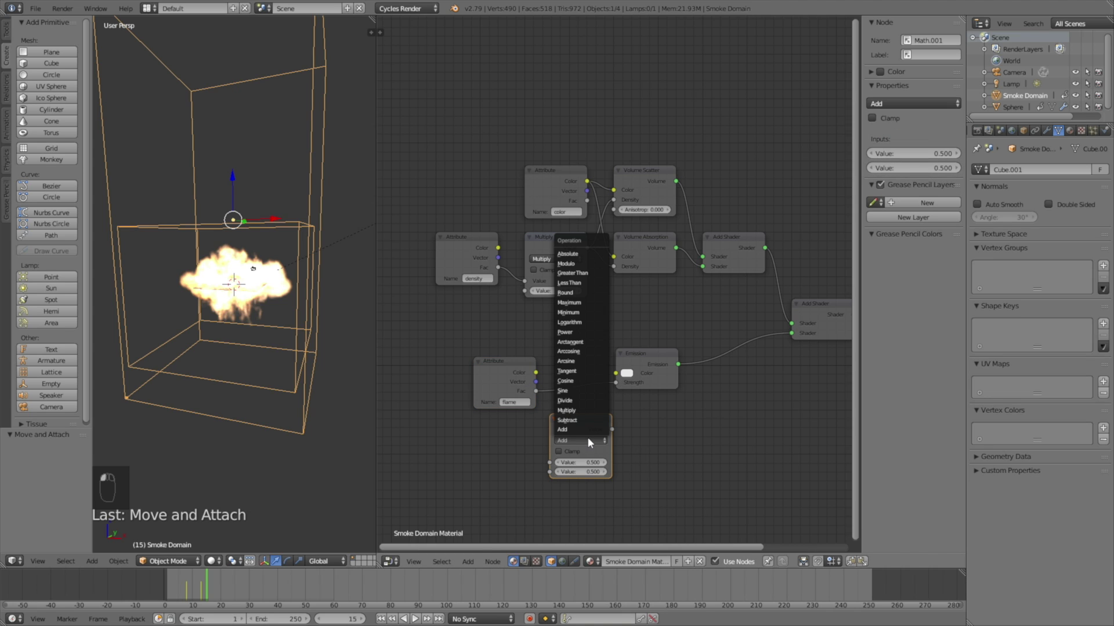
{"action": "left_click", "coordinate": [580, 410]}
{"action": "left_click_drag", "start_coordinate": [584, 420], "coordinate": [612, 359]}
{"action": "left_click_drag", "start_coordinate": [517, 366], "coordinate": [500, 369]}
{"action": "left_click", "coordinate": [606, 416]}
{"action": "type", "text": "50"}
{"action": "key", "text": "Return"}
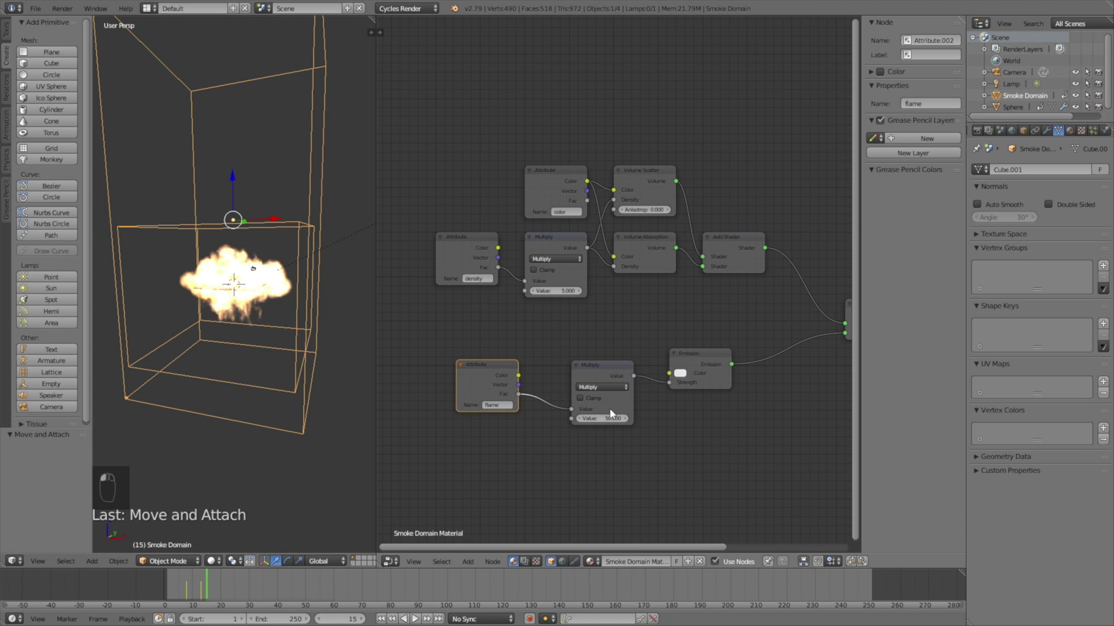
Add a ColorRamp node and connect its Color output to the Emission node's Color input
{"action": "key", "text": "shift+a"}
{"action": "left_click", "coordinate": [576, 473]}
{"action": "type", "text": "color"}
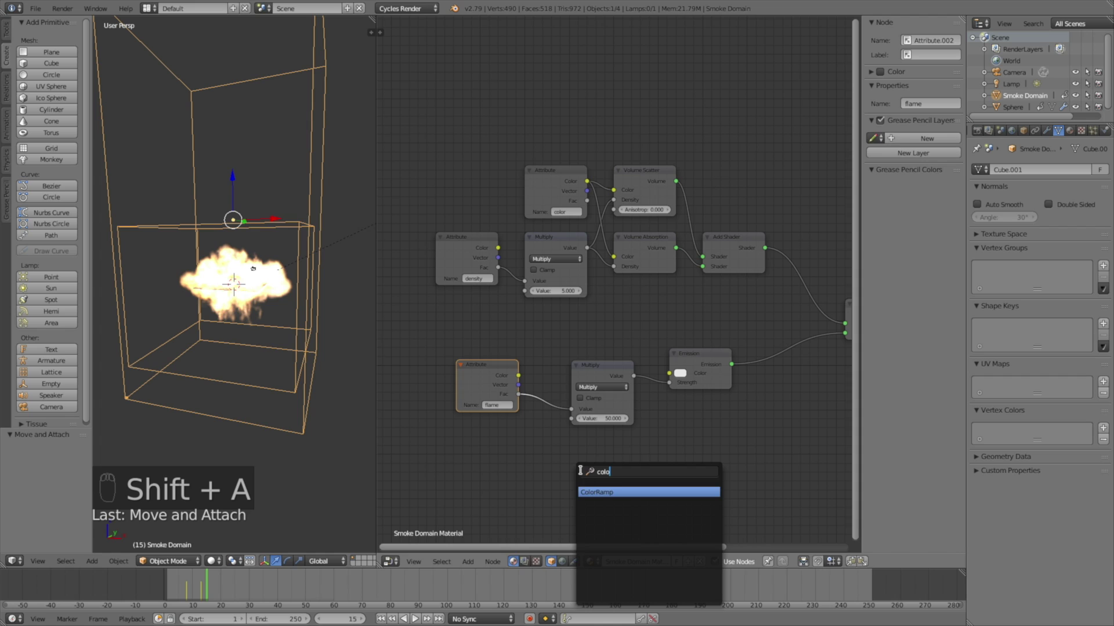
{"action": "key", "text": "Return"}
{"action": "left_click", "coordinate": [528, 449]}
{"action": "left_click_drag", "start_coordinate": [634, 463], "coordinate": [669, 373]}
Set the ColorRamp's stop at position 1.0 to black
{"action": "left_click", "coordinate": [630, 501]}
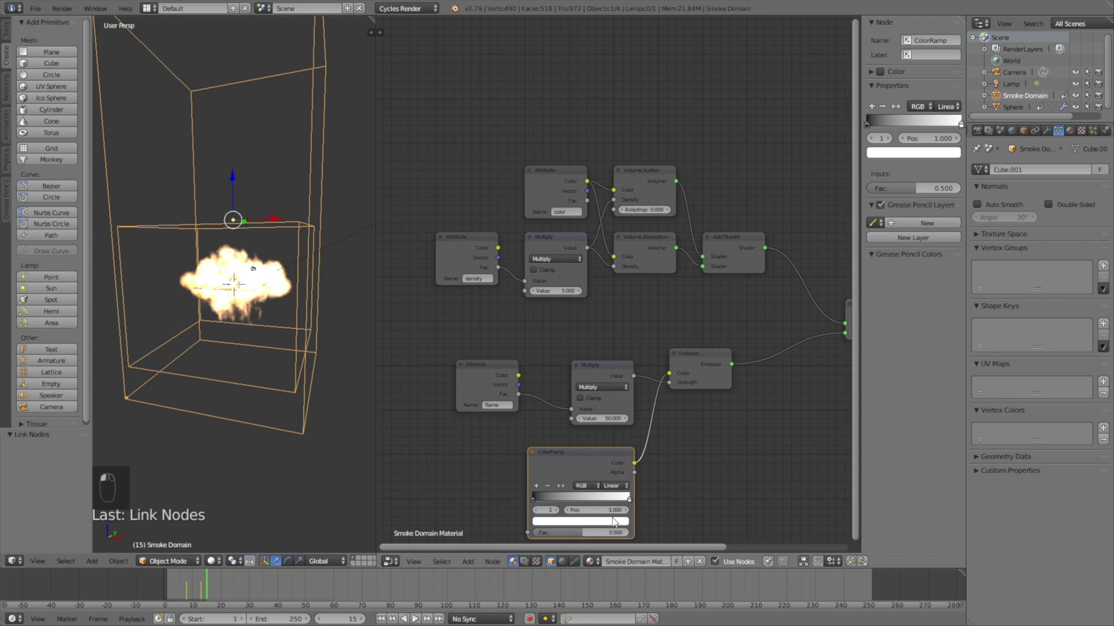
{"action": "left_click", "coordinate": [615, 522]}
{"action": "left_click", "coordinate": [616, 455]}
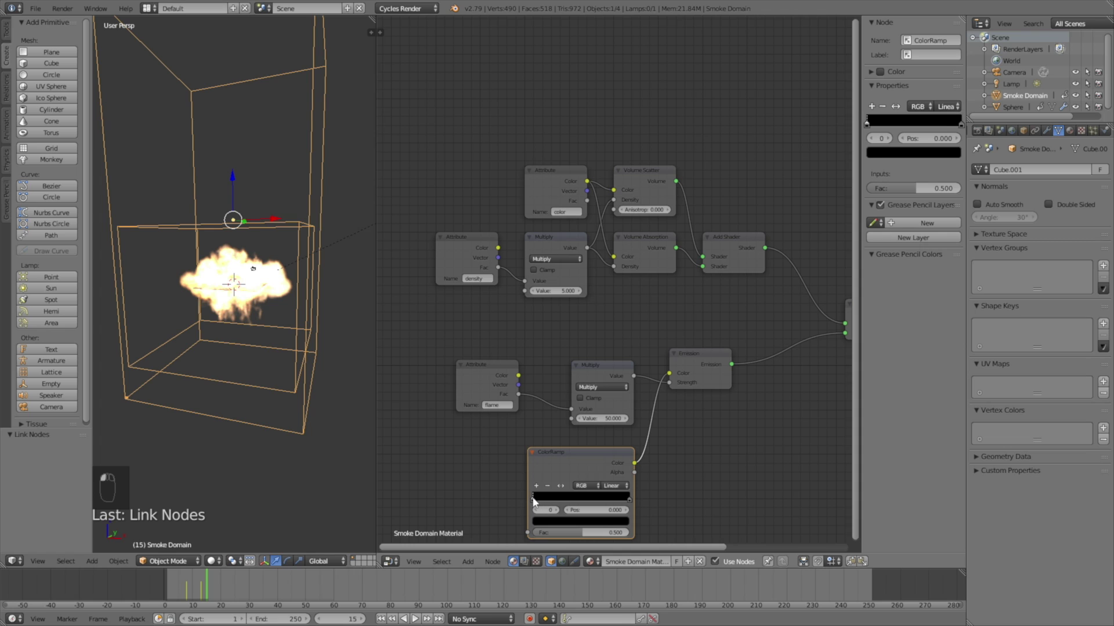
Set the ColorRamp's stop at position 0 to a bright orange
{"action": "left_click", "coordinate": [597, 522]}
{"action": "left_click_drag", "start_coordinate": [610, 411], "coordinate": [608, 395]}
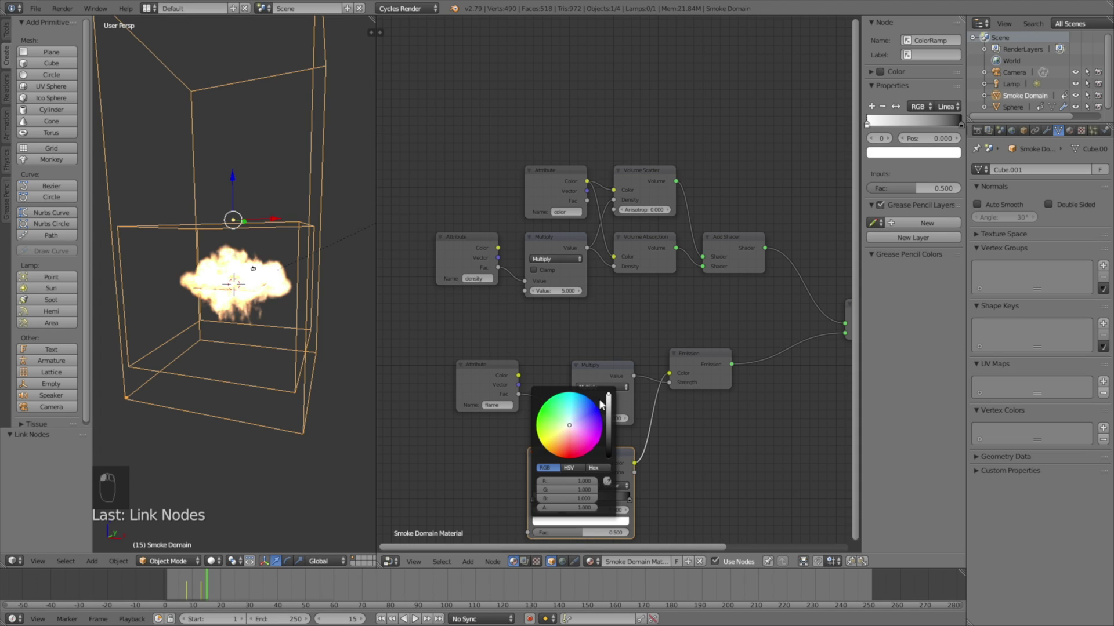
{"action": "left_click", "coordinate": [555, 455]}
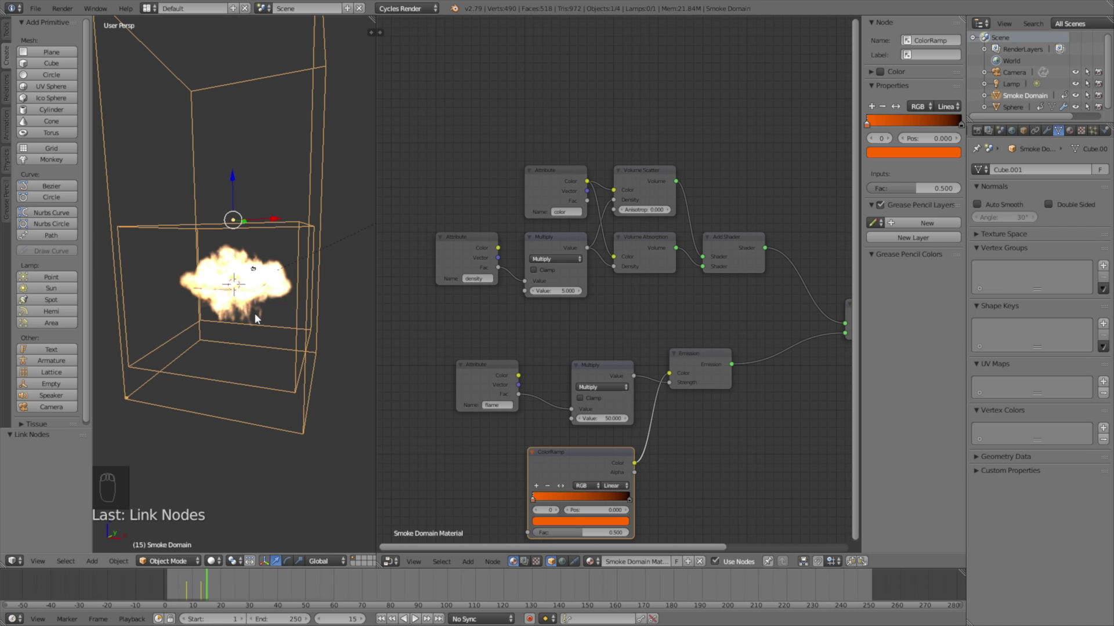
Preview the fire material in rendered shading at frames 15 and 40, playing the simulation in between
{"action": "key", "text": "shift+z"}
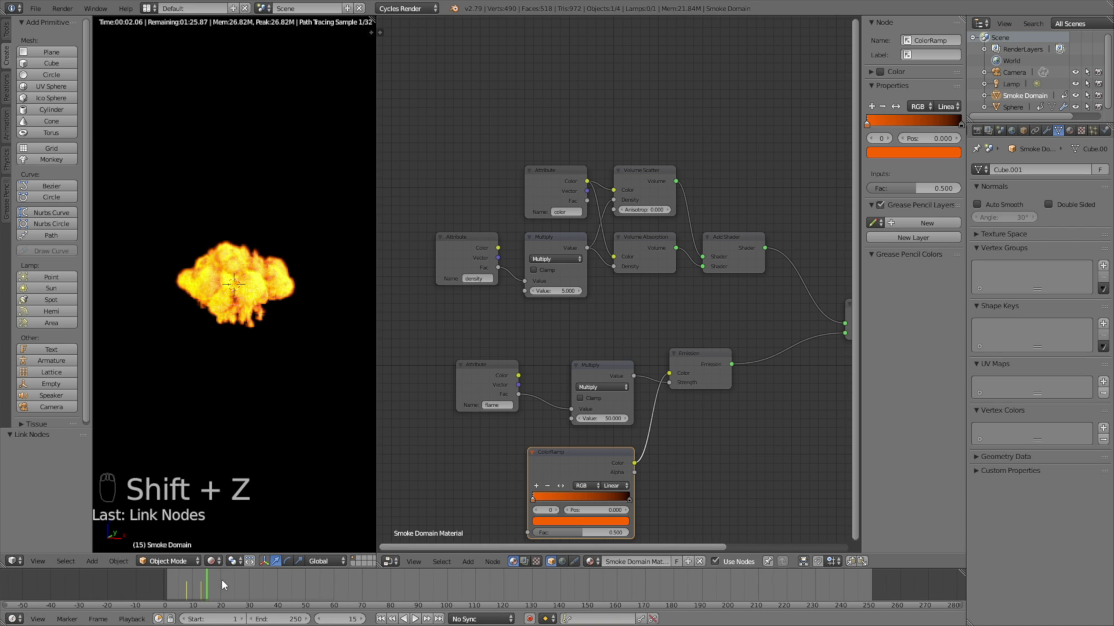
{"action": "left_click_drag", "start_coordinate": [220, 583], "coordinate": [255, 590]}
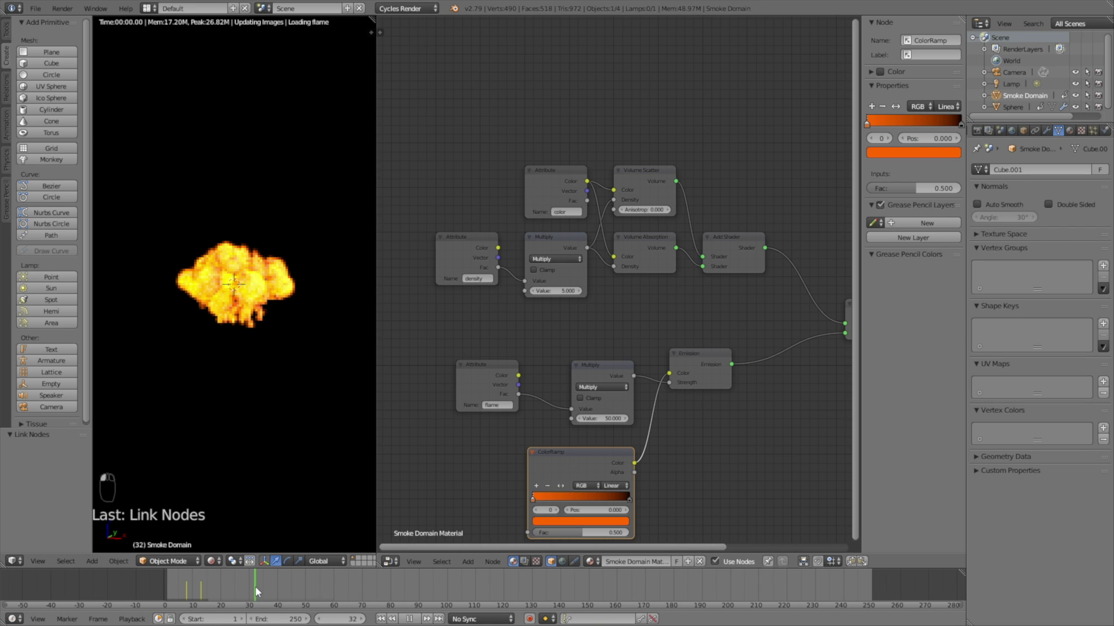
{"action": "key", "text": "shift+z"}
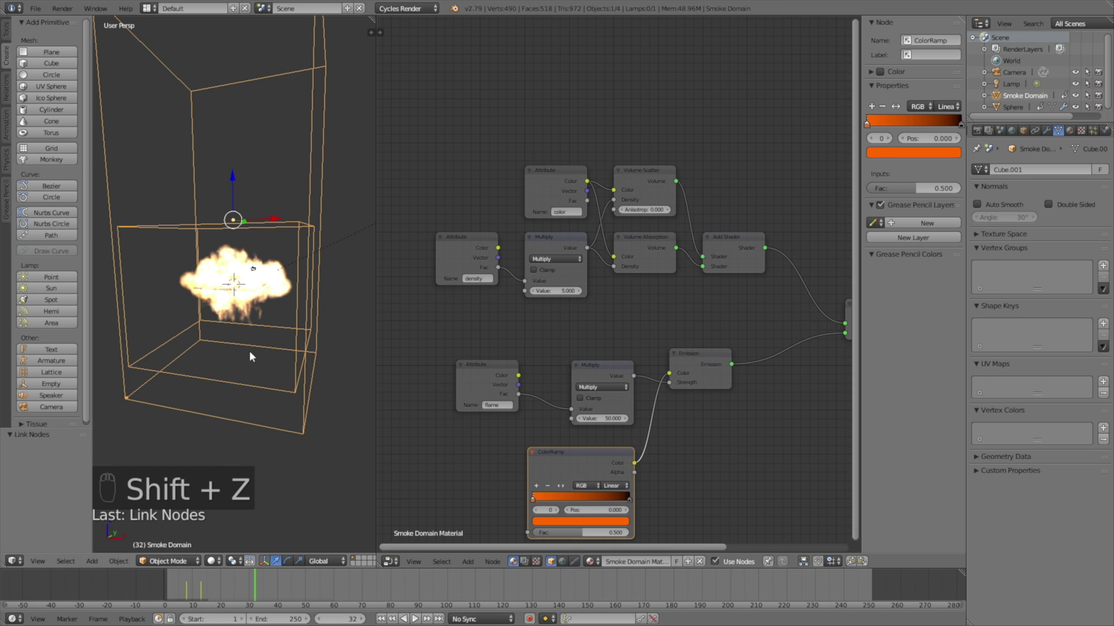
{"action": "left_click", "coordinate": [151, 583]}
{"action": "left_click", "coordinate": [414, 618]}
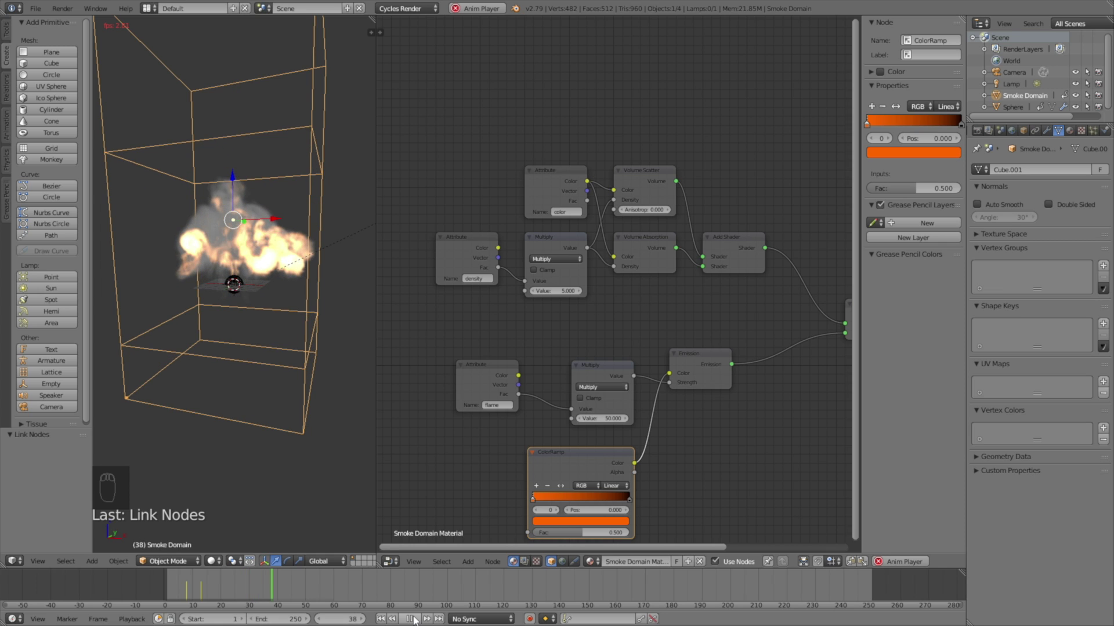
{"action": "left_click", "coordinate": [411, 618]}
{"action": "key", "text": "shift+z"}
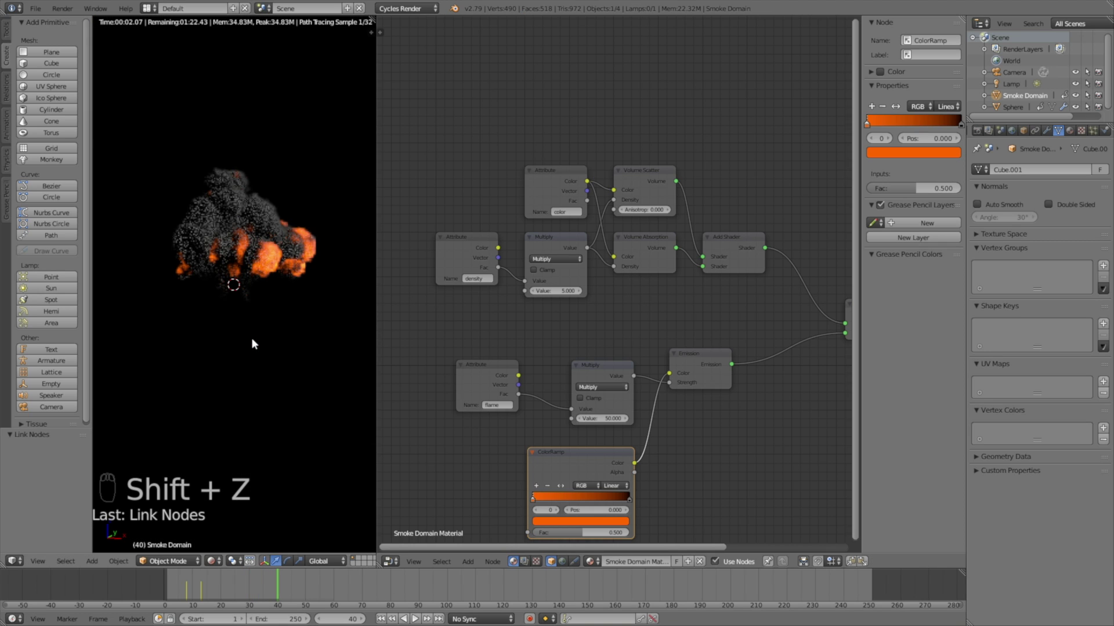
{"action": "key", "text": "shift+z"}
Set the smoke domain's resolution divisions to 200 and bake the simulation
{"action": "left_click", "coordinate": [36, 8]}
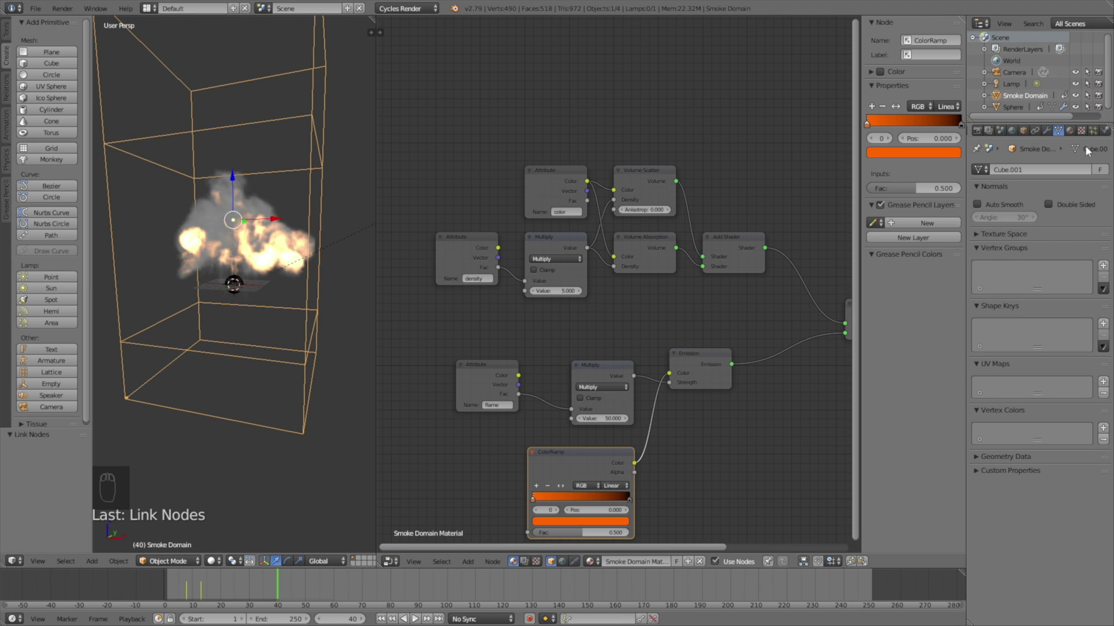
{"action": "left_click", "coordinate": [1104, 131]}
{"action": "scroll", "coordinate": [1071, 218], "scroll_direction": "up", "scroll_amount": 5}
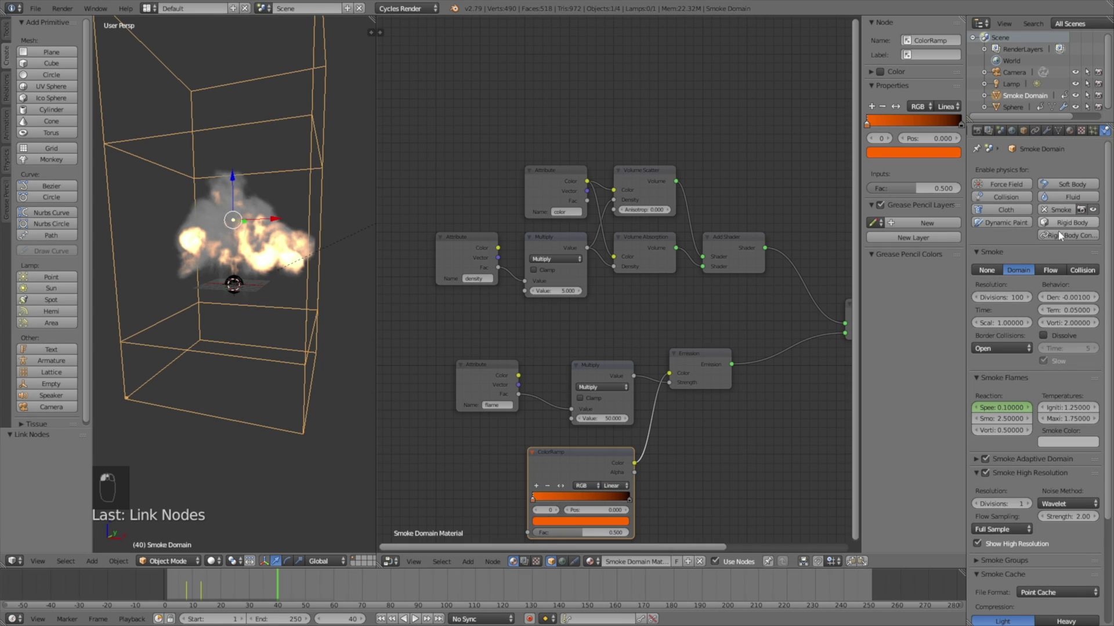
{"action": "left_click", "coordinate": [1005, 296]}
{"action": "type", "text": "200"}
{"action": "key", "text": "Return"}
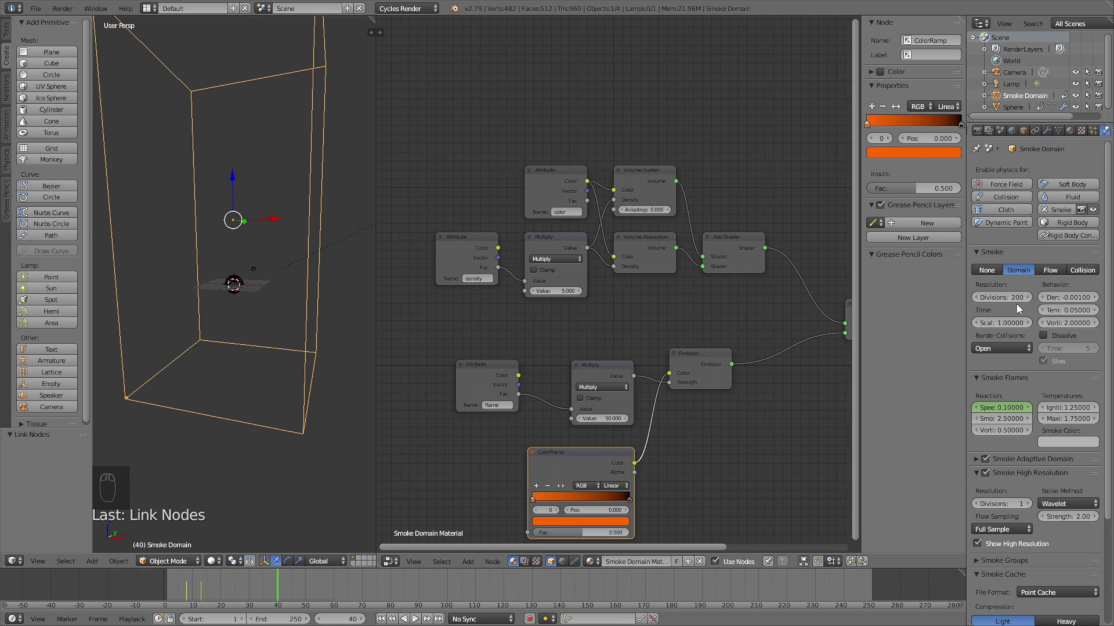
{"action": "scroll", "coordinate": [1016, 304], "scroll_direction": "down", "scroll_amount": 5}
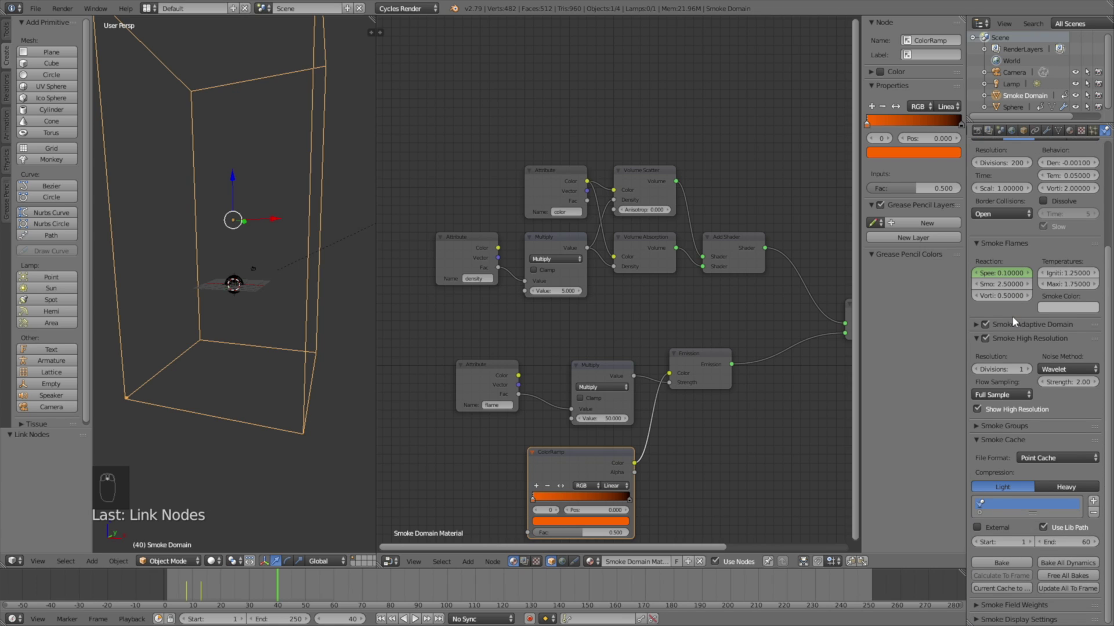
{"action": "left_click", "coordinate": [1007, 564]}
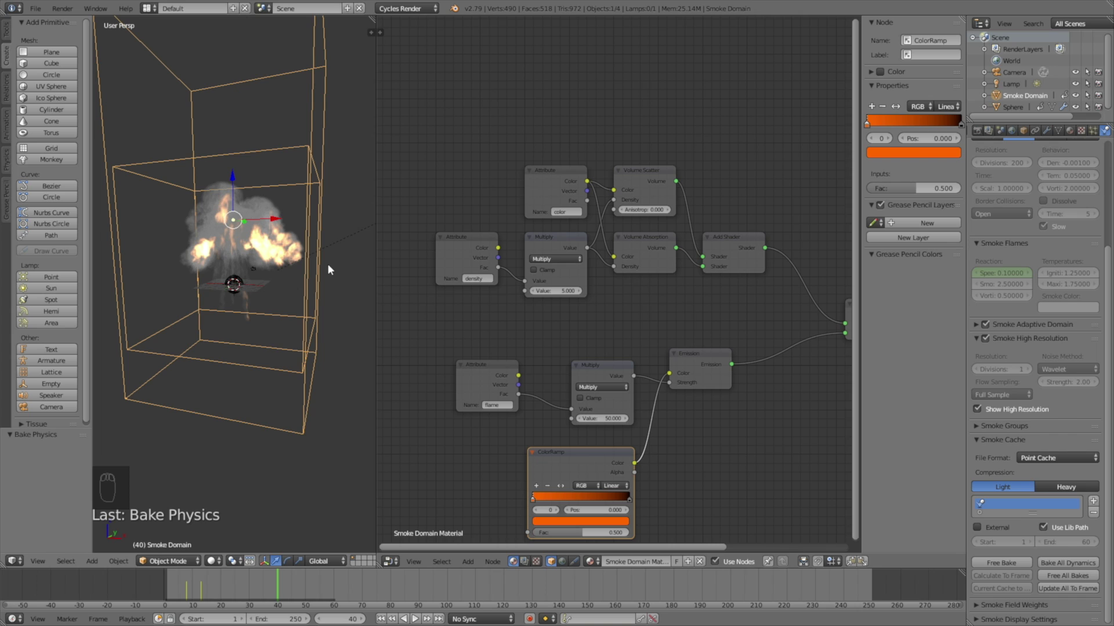
Preview the baked smoke in rendered shading, then merge the node editor area into the 3D view
{"action": "key", "text": "shift+z"}
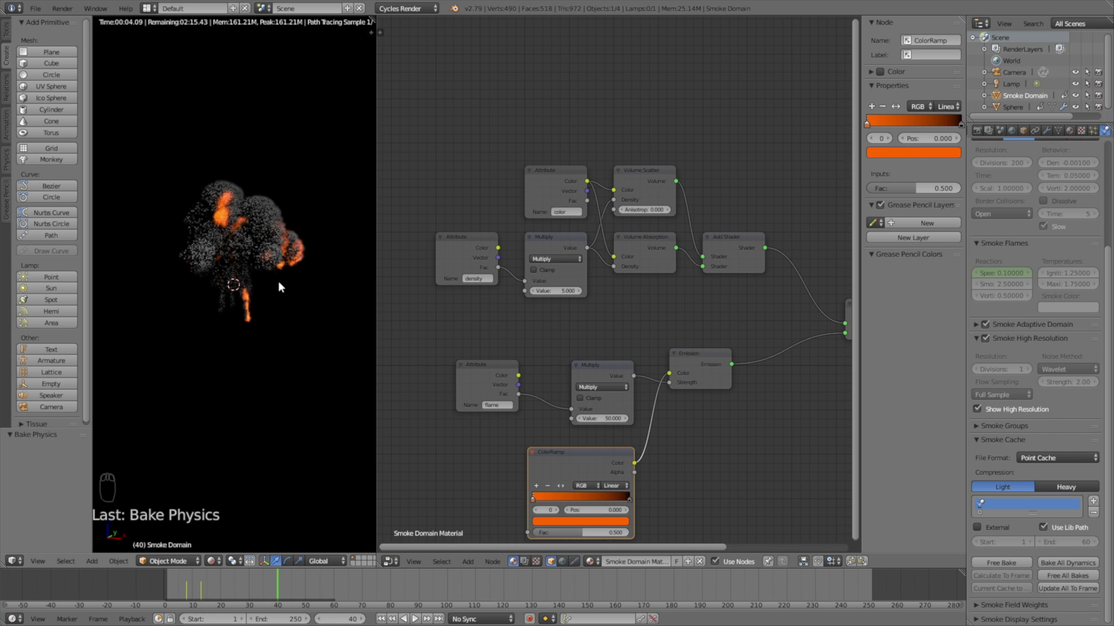
{"action": "key", "text": "shift+z"}
{"action": "left_click", "coordinate": [35, 8]}
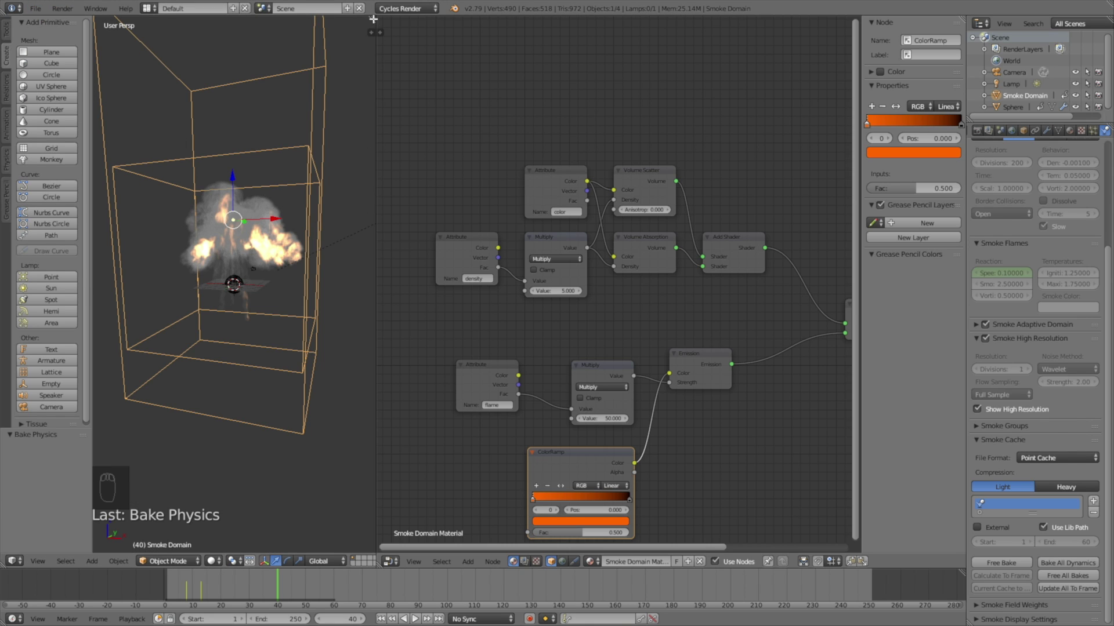
{"action": "left_click_drag", "start_coordinate": [373, 19], "coordinate": [449, 33]}
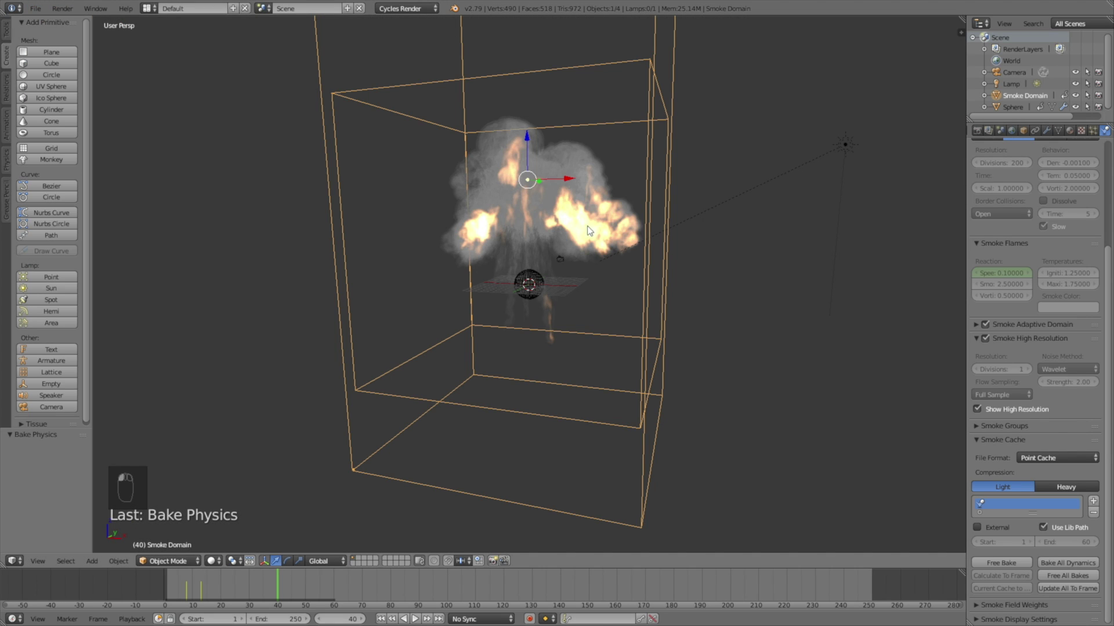
Look through the camera and fly it back and down until it faces the whole explosion at frame 40
{"action": "key", "text": "KP_0"}
{"action": "left_click", "coordinate": [608, 163]}
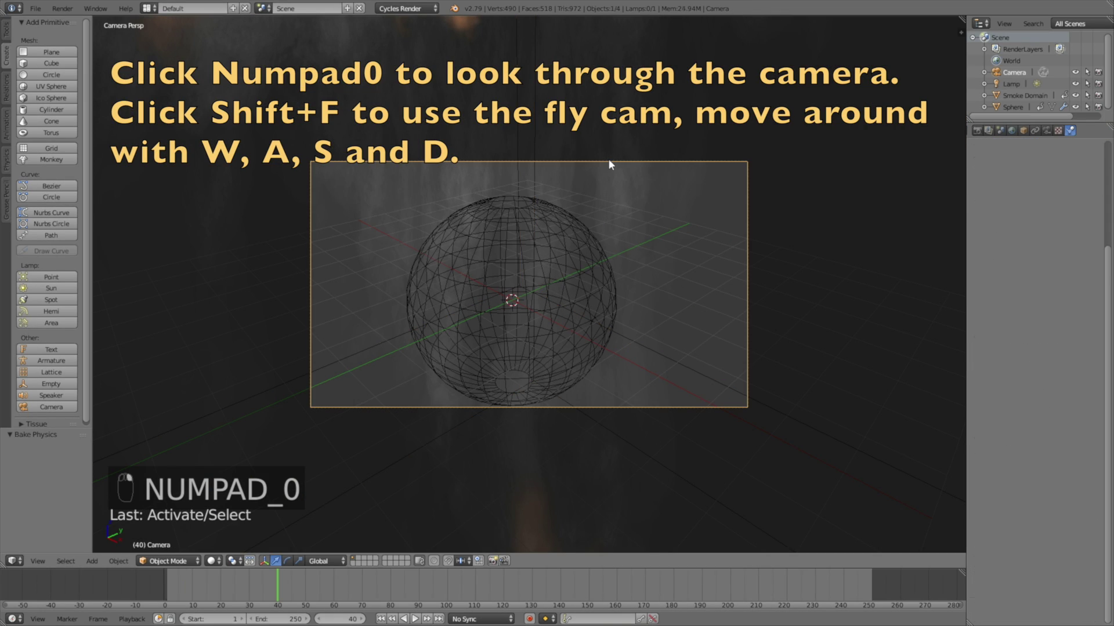
{"action": "key", "text": "shift+f"}
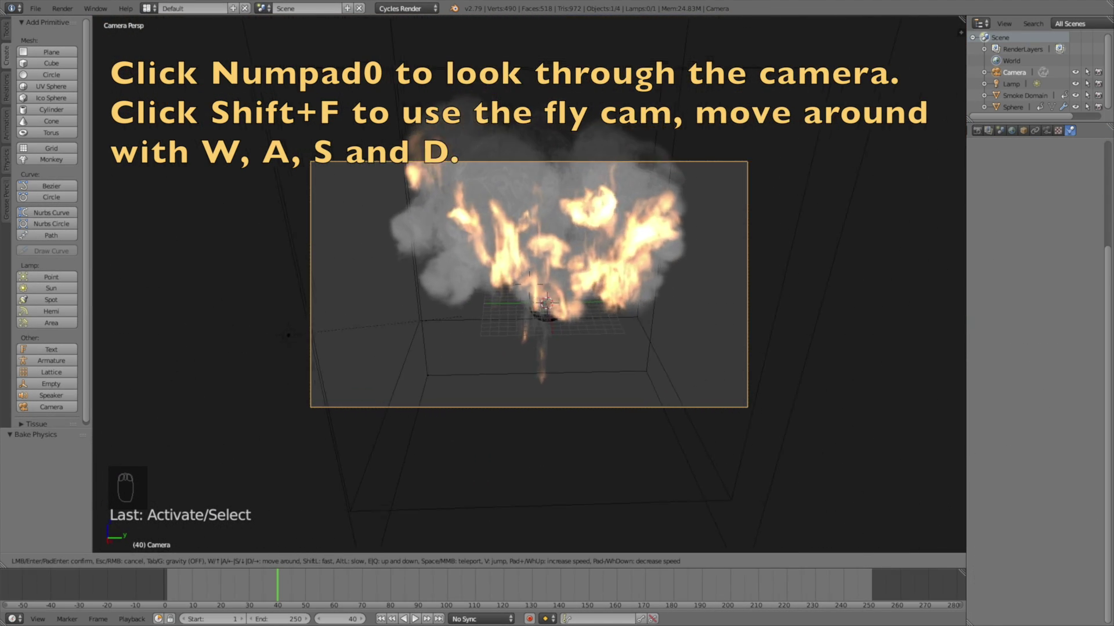
{"action": "key", "text": "s"}
{"action": "key", "text": "q"}
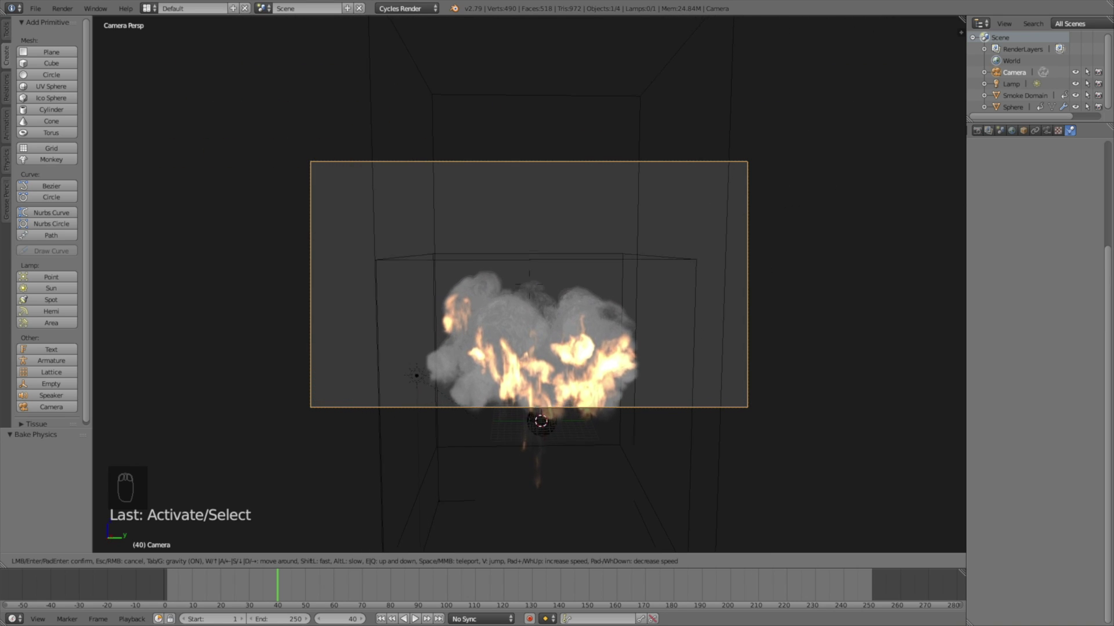
{"action": "key", "text": "s"}
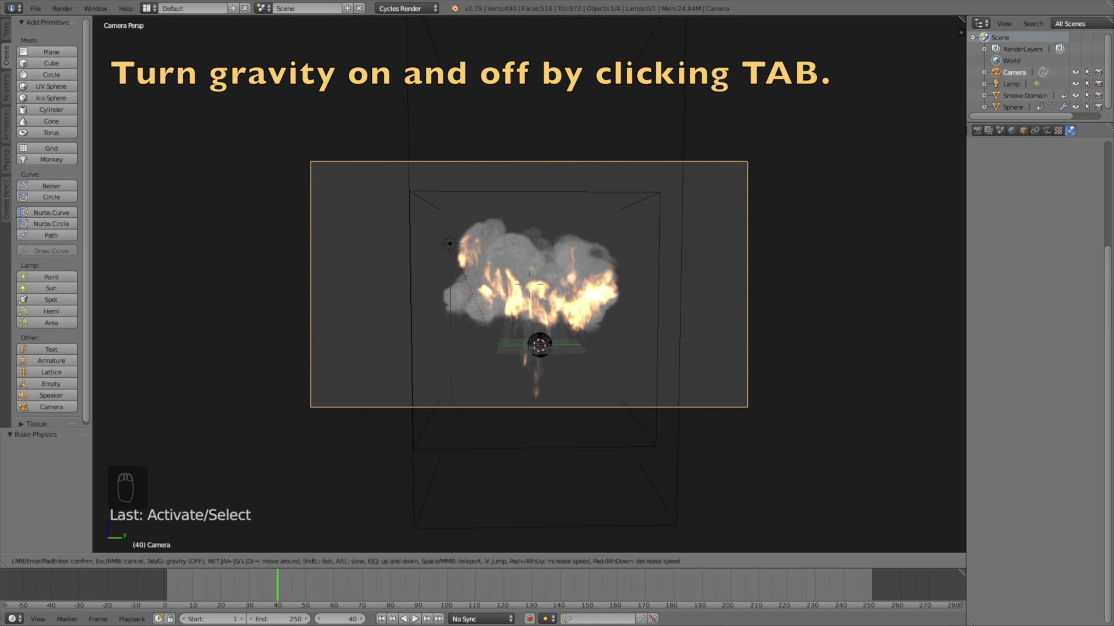
{"action": "key", "text": "Return"}
Go to frame 60 and fly the camera farther back so the full smoke cloud fits the frame
{"action": "left_click", "coordinate": [333, 584]}
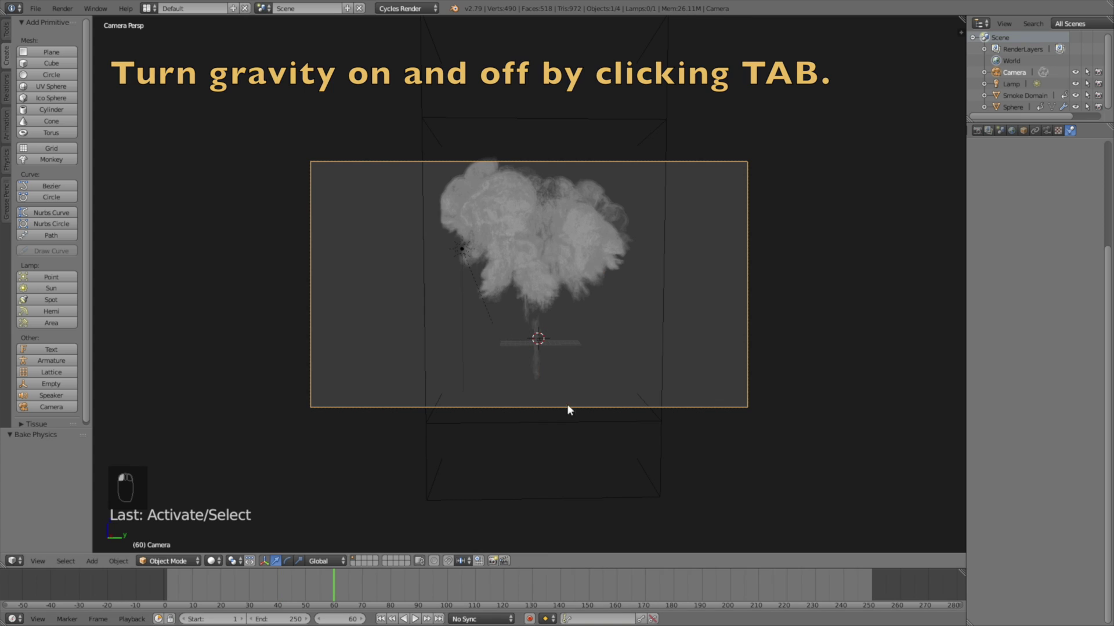
{"action": "key", "text": "shift+f"}
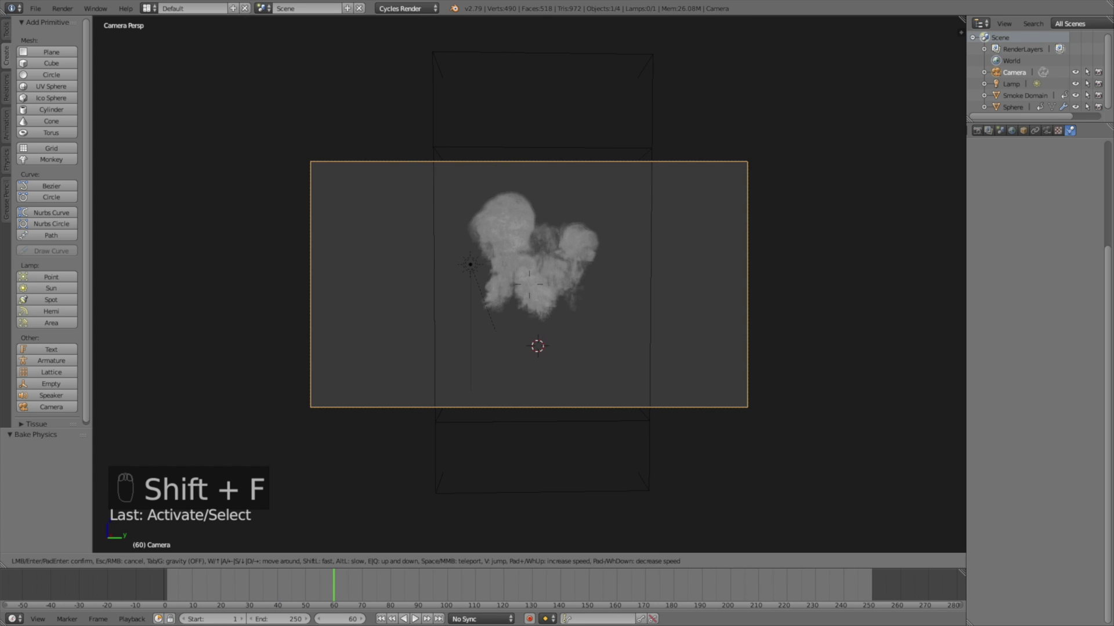
{"action": "key", "text": "Return"}
Set the camera's clipping end distance to 1000
{"action": "left_click", "coordinate": [1047, 130]}
{"action": "left_click", "coordinate": [1067, 262]}
{"action": "type", "text": "1000"}
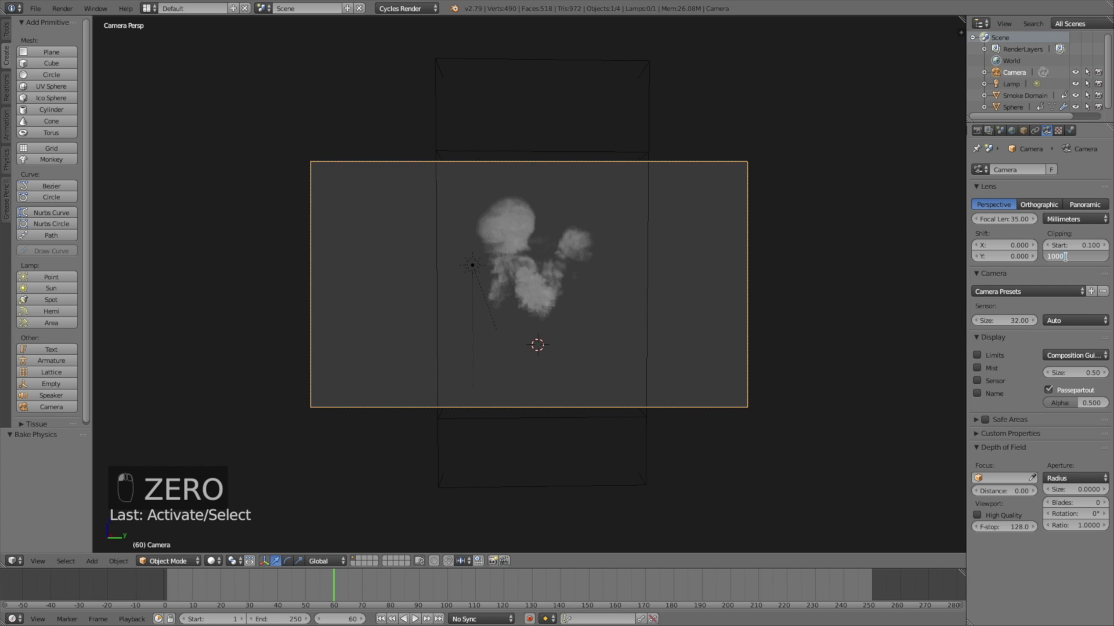
{"action": "key", "text": "Return"}
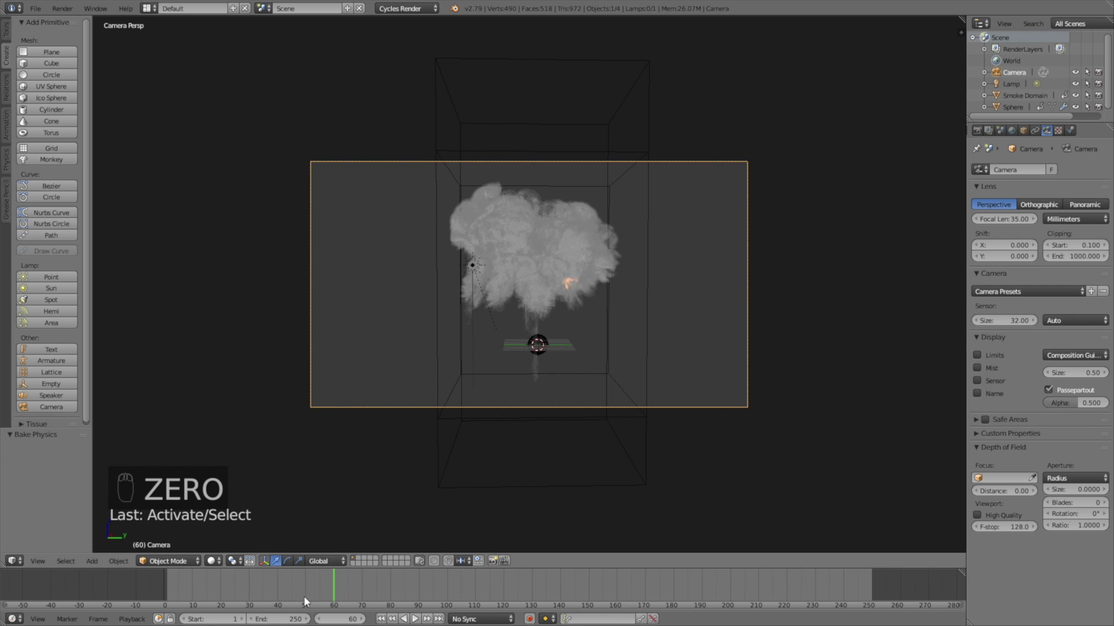
Preview the explosion at frame 9 through the camera in rendered shading
{"action": "left_click_drag", "start_coordinate": [293, 581], "coordinate": [190, 585]}
{"action": "key", "text": "shift+z"}
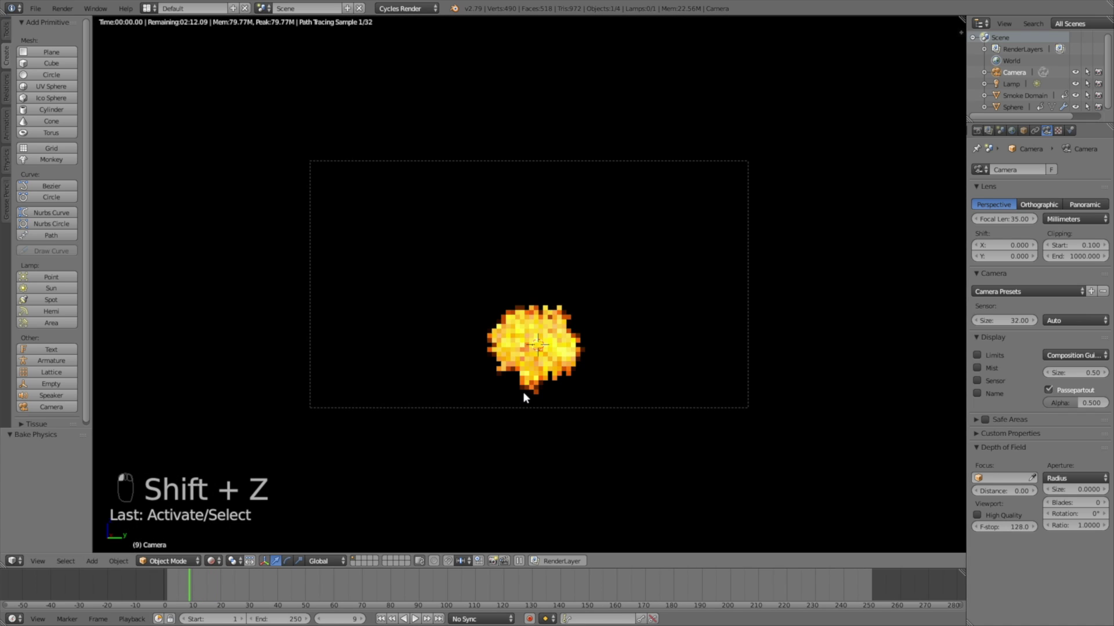
{"action": "key", "text": "shift+z"}
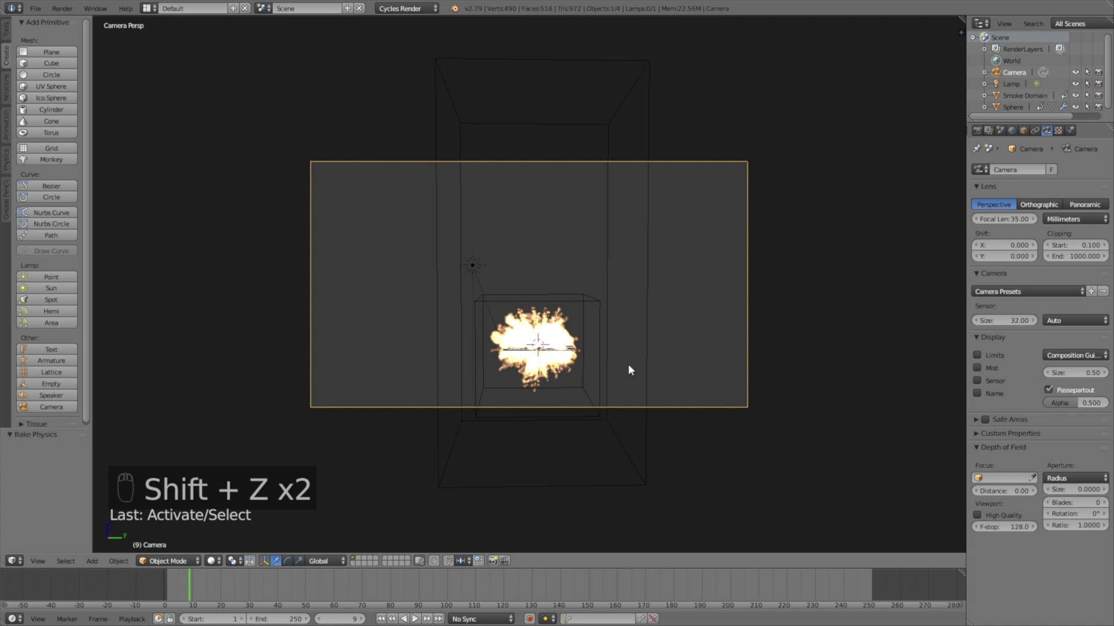
Set the render resolution scale to 100% and the end frame to 60
{"action": "left_click", "coordinate": [978, 129]}
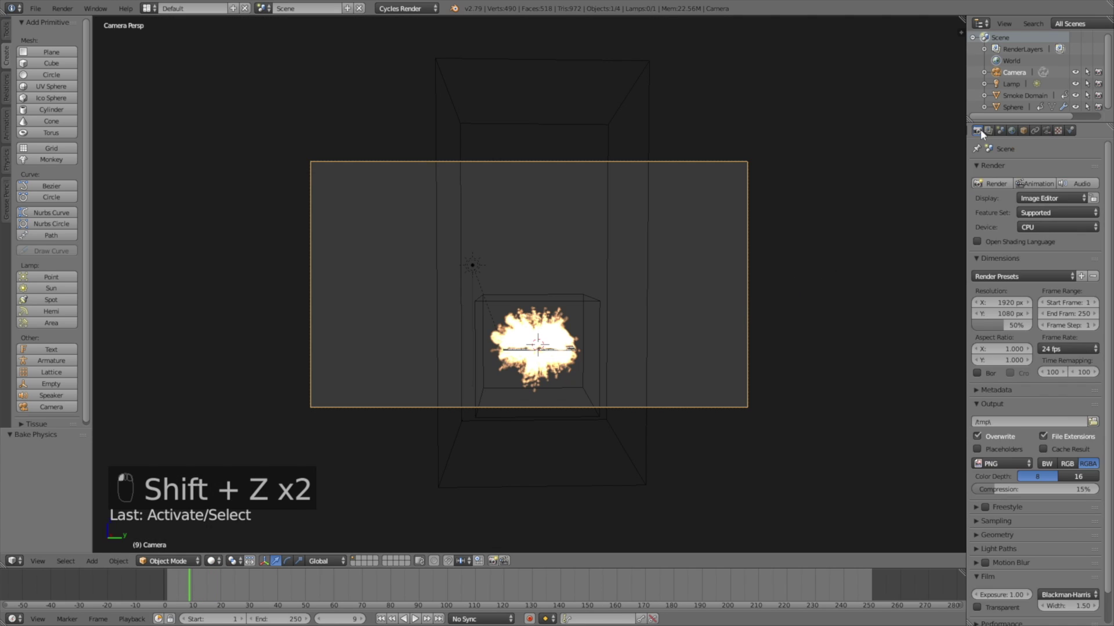
{"action": "left_click_drag", "start_coordinate": [1004, 328], "coordinate": [1078, 319]}
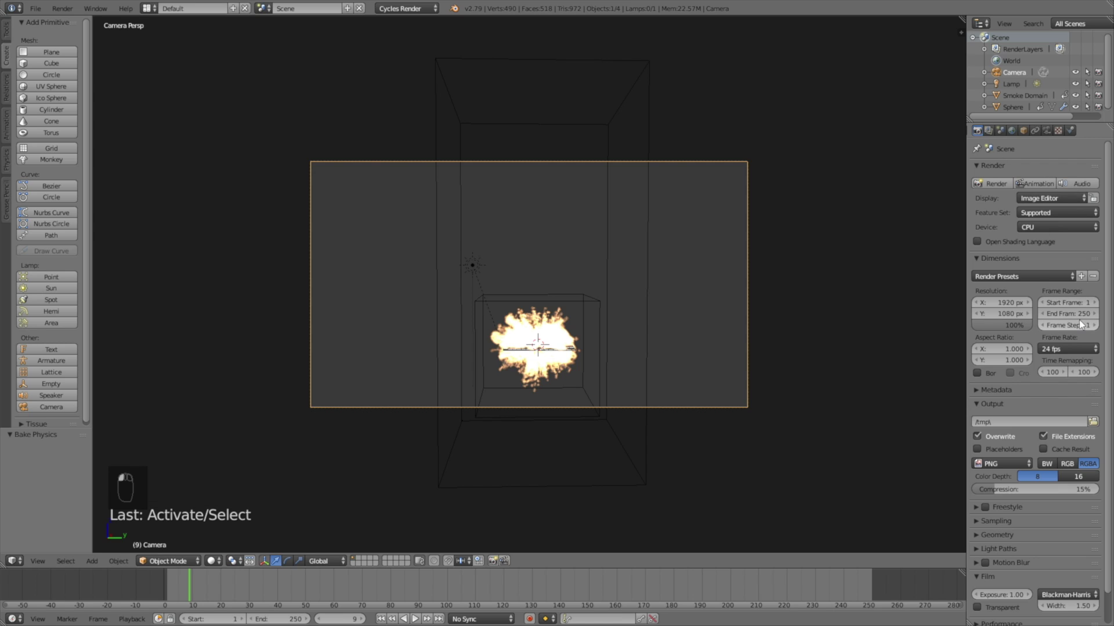
{"action": "type", "text": "60"}
{"action": "key", "text": "Return"}
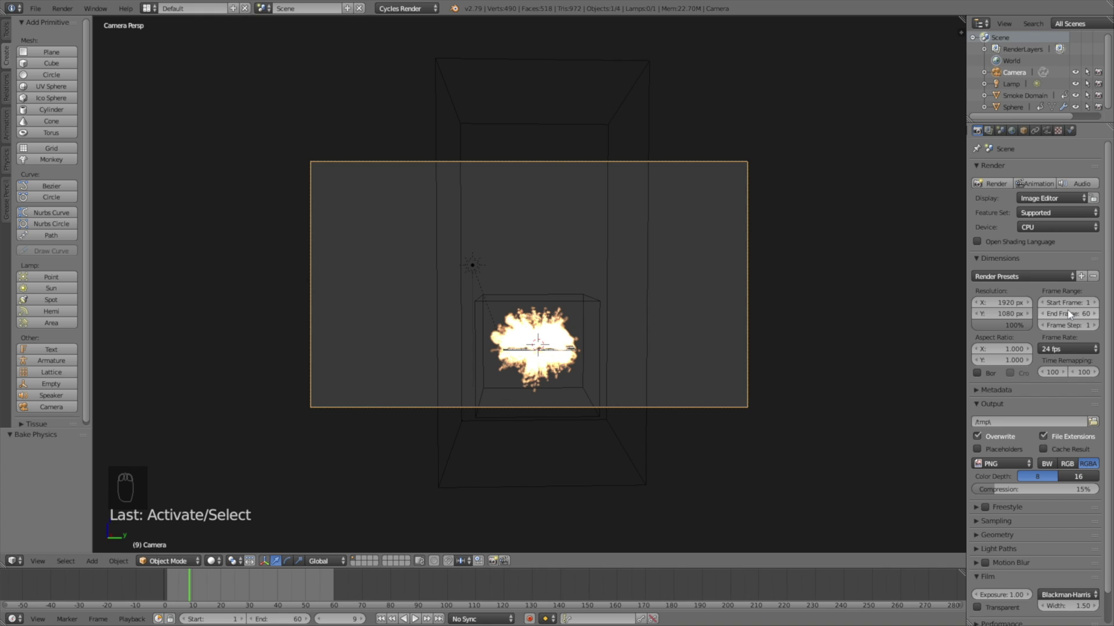
Browse for the render output location and create a folder named BombTut in E:\tmp
{"action": "left_click", "coordinate": [1094, 423]}
{"action": "left_click", "coordinate": [191, 177]}
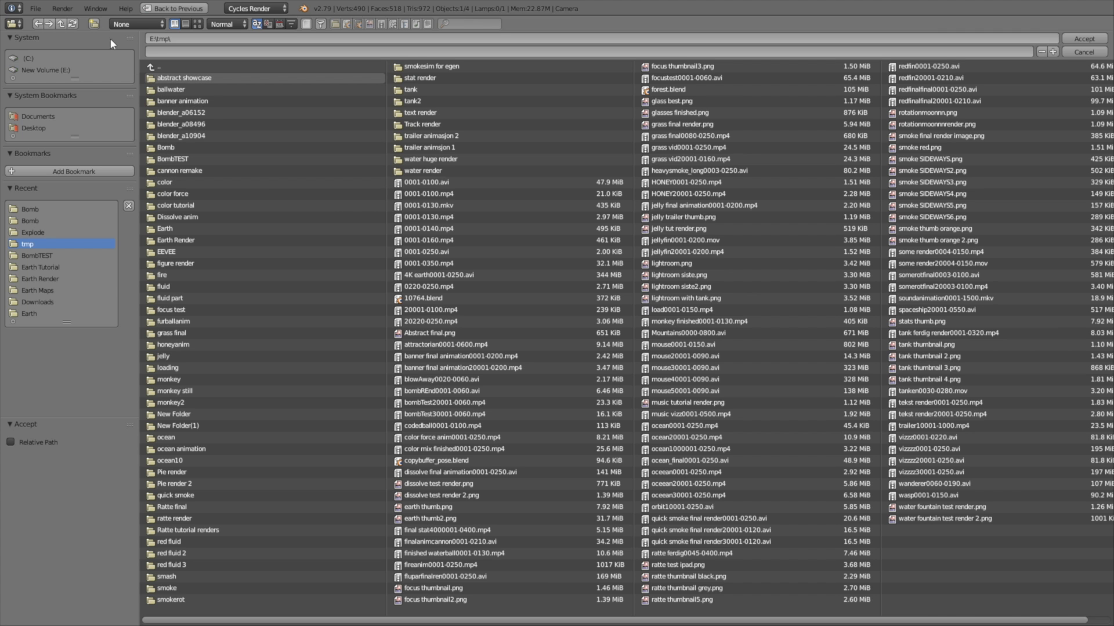
{"action": "left_click", "coordinate": [91, 26]}
{"action": "type", "text": "BombT"}
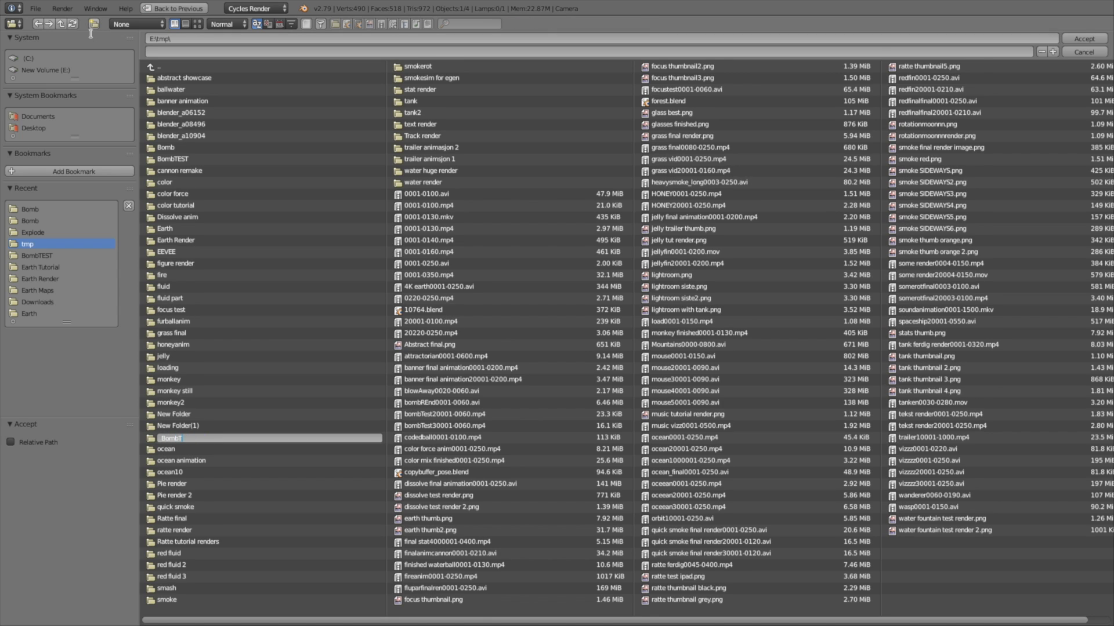
{"action": "type", "text": "ut"}
{"action": "key", "text": "Return"}
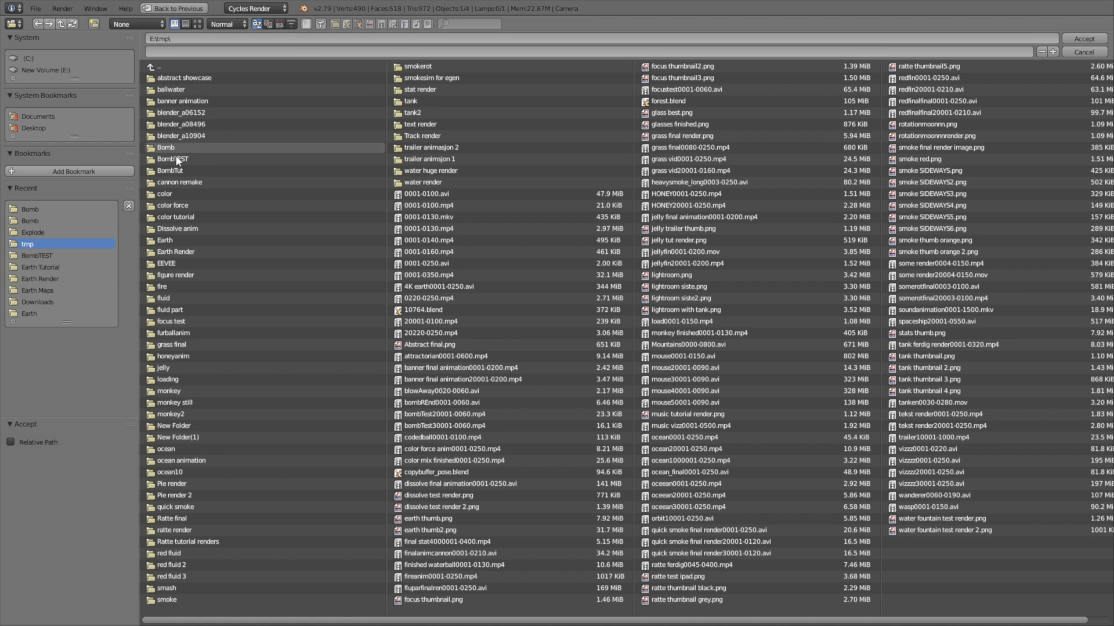
Set the render output to the BombTut folder with the file name tut
{"action": "left_click", "coordinate": [176, 170]}
{"action": "left_click", "coordinate": [170, 53]}
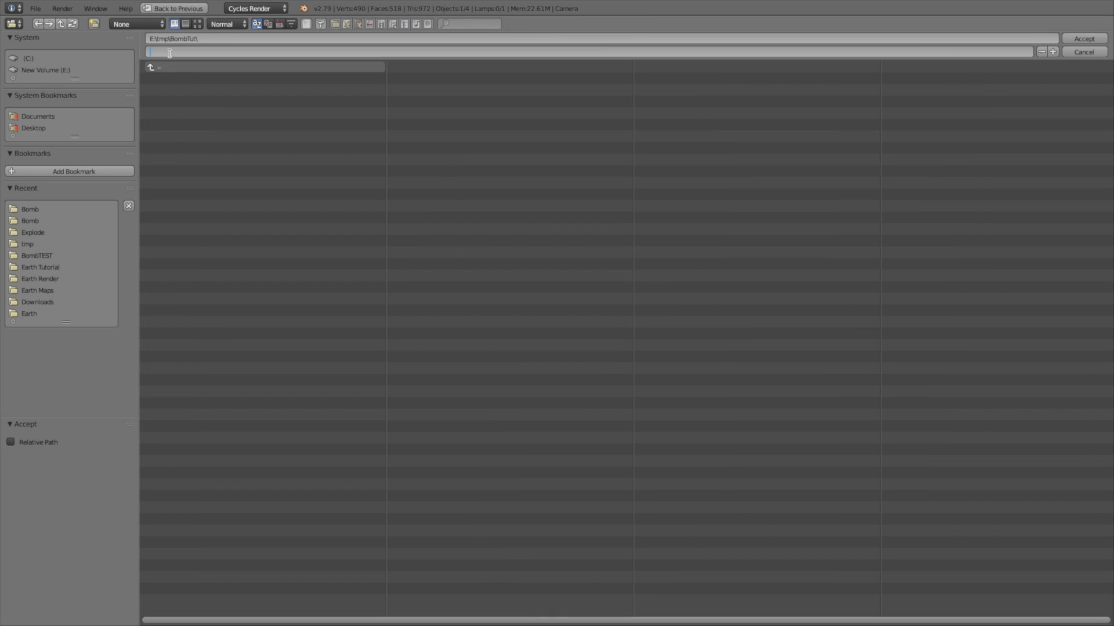
{"action": "key", "text": "Return"}
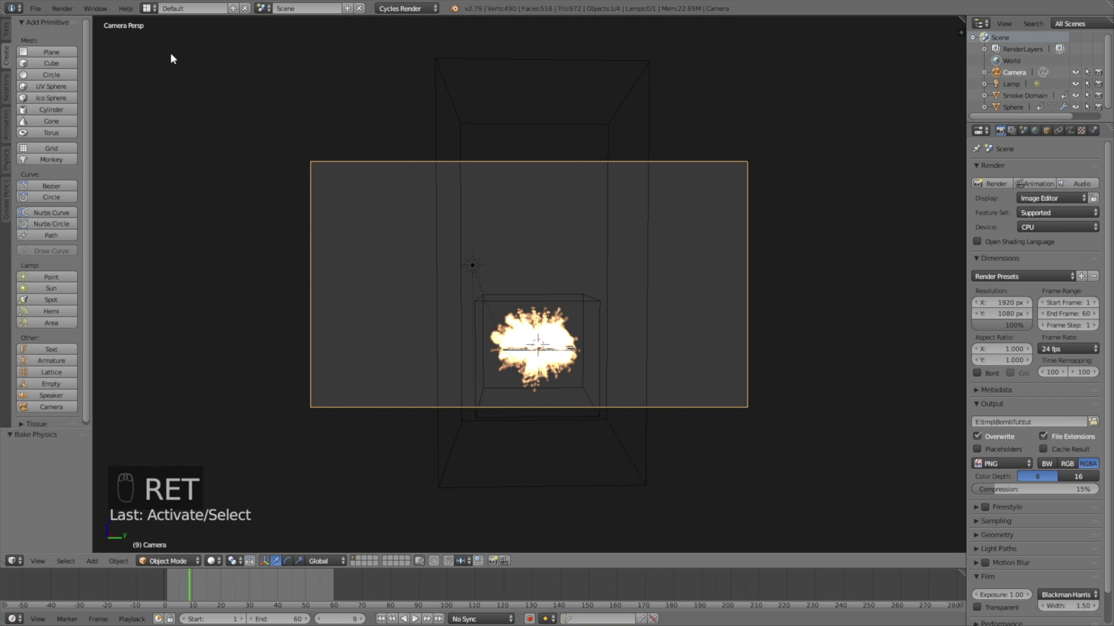
Expand the Cycles sampling settings and check the render and preview sample counts
{"action": "left_click", "coordinate": [997, 520]}
{"action": "scroll", "coordinate": [1000, 518], "scroll_direction": "down", "scroll_amount": 5}
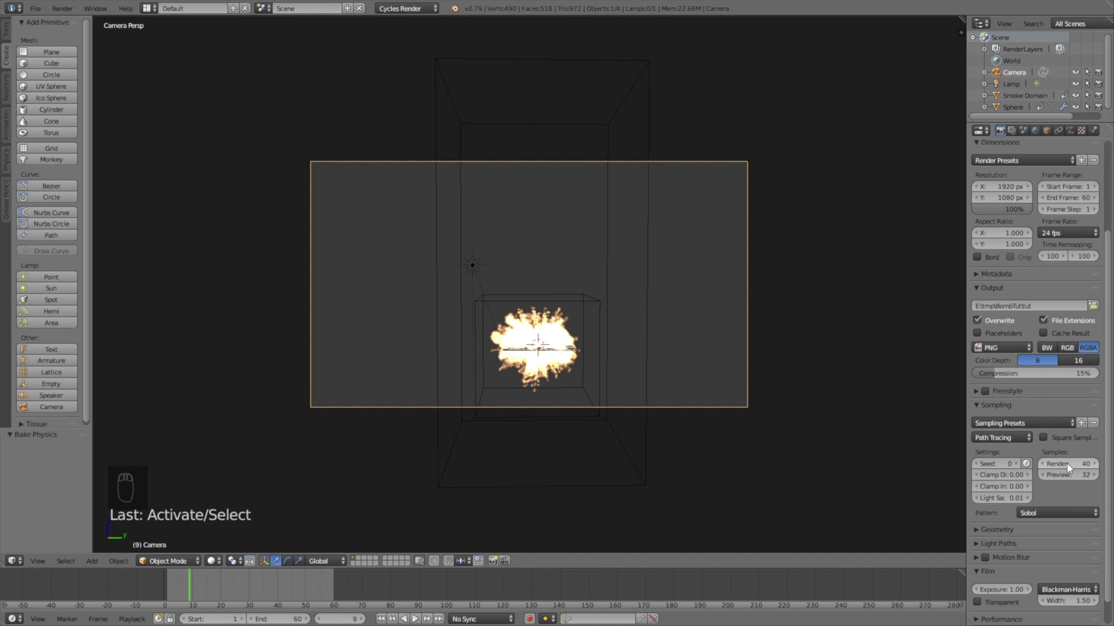
{"action": "scroll", "coordinate": [1070, 457], "scroll_direction": "down", "scroll_amount": 1}
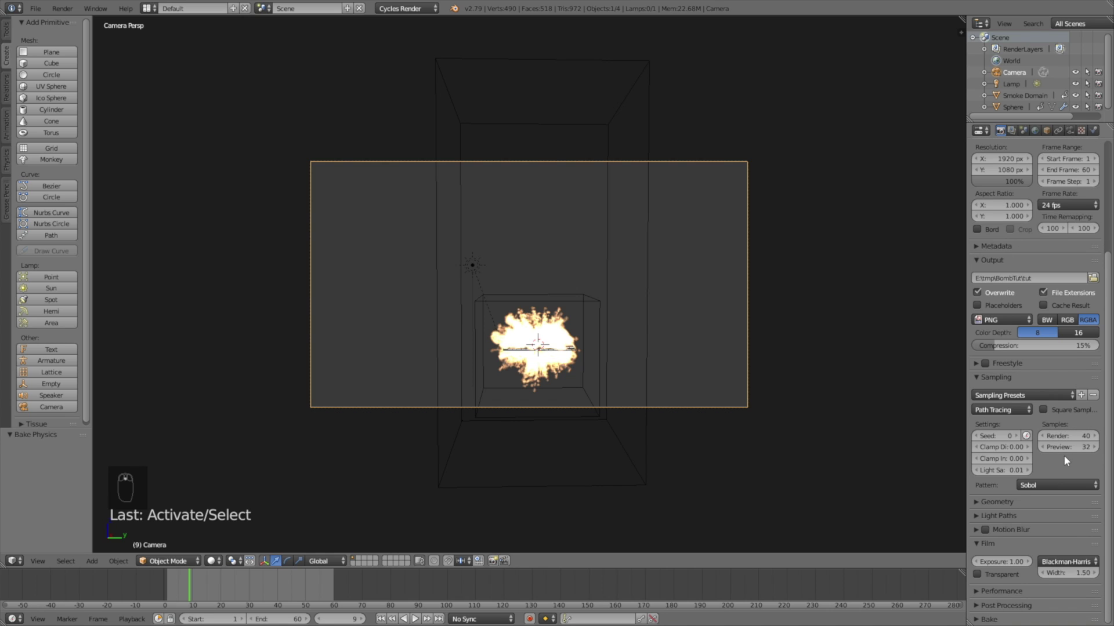
Set the Cycles render tile size to 500 by 500 in the performance settings
{"action": "left_click", "coordinate": [1001, 591]}
{"action": "scroll", "coordinate": [1026, 542], "scroll_direction": "down", "scroll_amount": 4}
{"action": "left_click", "coordinate": [1003, 542]}
{"action": "type", "text": "500"}
{"action": "key", "text": "Tab"}
{"action": "type", "text": "500"}
Switch the render device to GPU Compute and render a test still of frame 26
{"action": "left_click", "coordinate": [236, 583]}
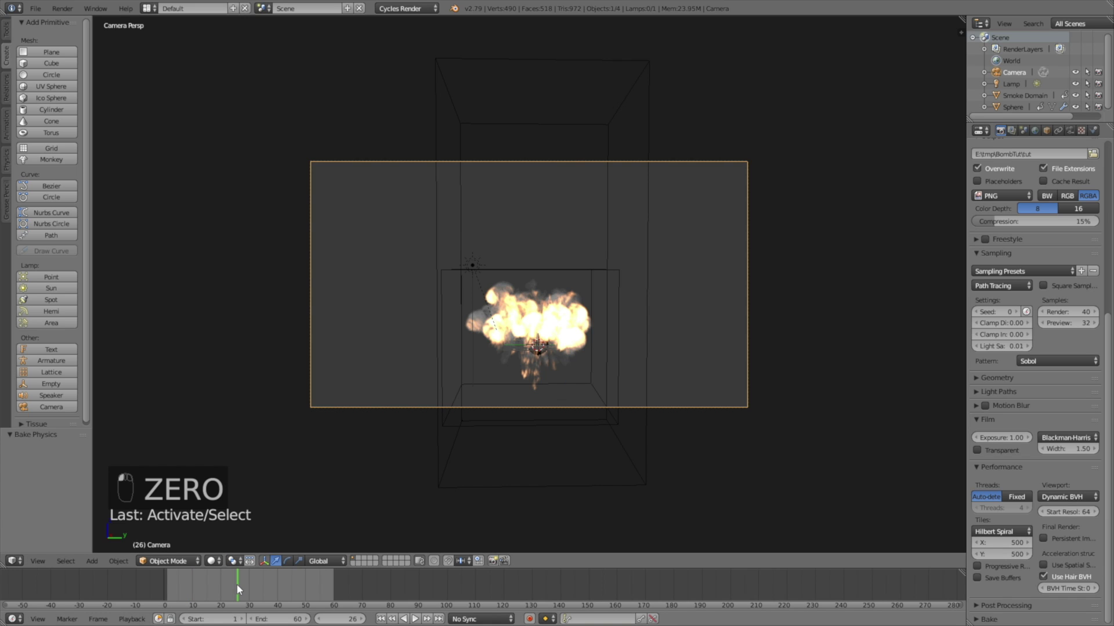
{"action": "scroll", "coordinate": [1017, 261], "scroll_direction": "up", "scroll_amount": 1}
{"action": "scroll", "coordinate": [1012, 232], "scroll_direction": "up", "scroll_amount": 10}
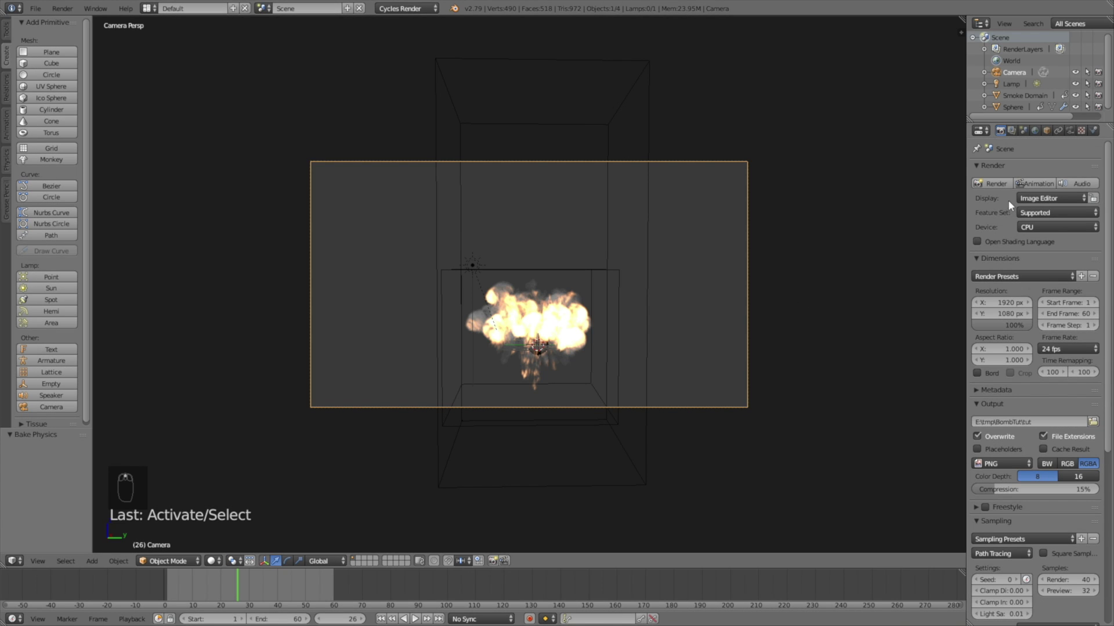
{"action": "left_click", "coordinate": [1036, 227]}
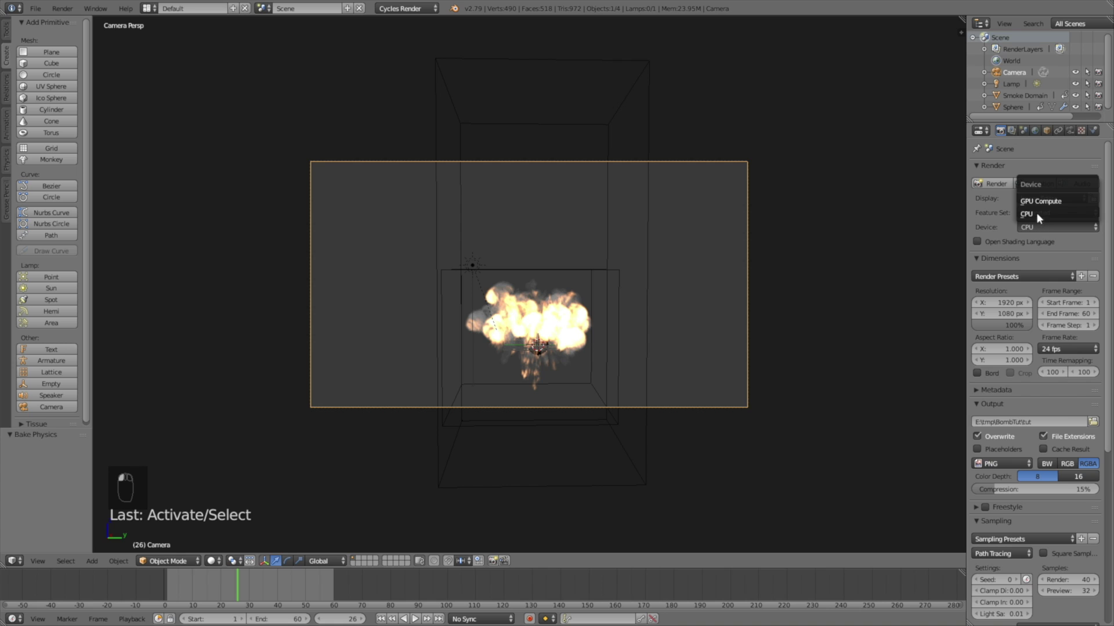
{"action": "left_click", "coordinate": [1040, 201]}
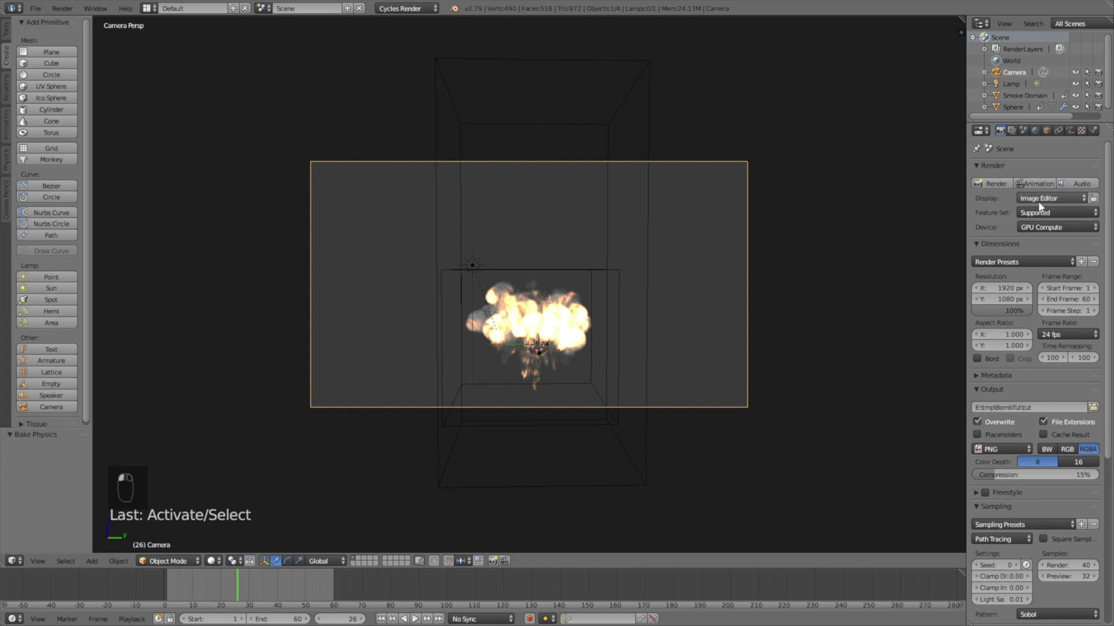
{"action": "left_click", "coordinate": [1000, 184]}
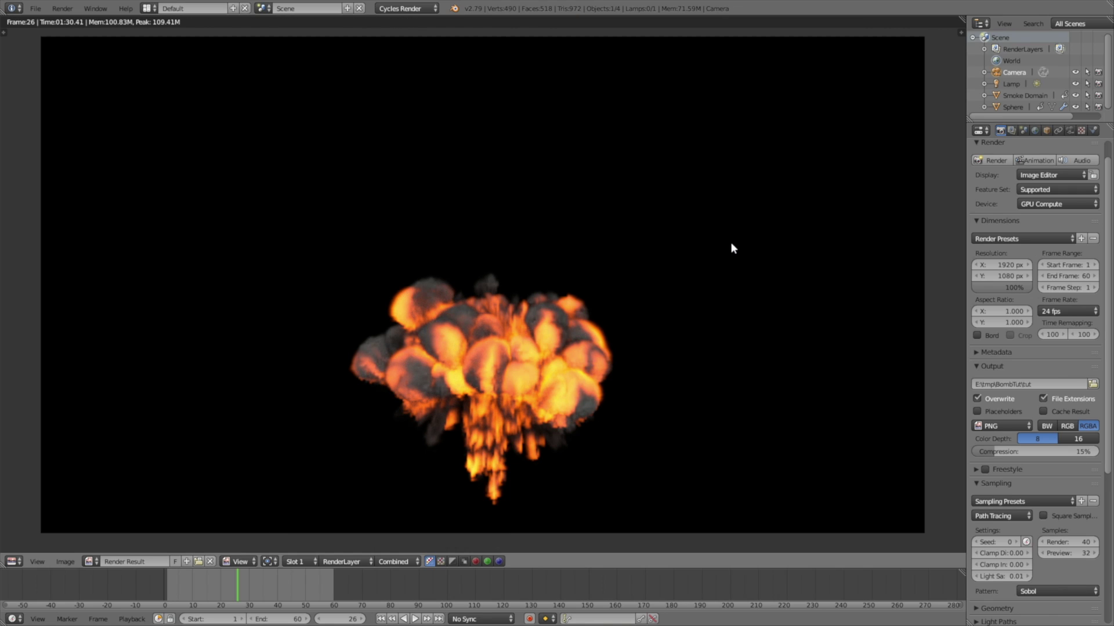
Render a test still of frame 50 and start rendering the full animation
{"action": "left_click", "coordinate": [306, 591]}
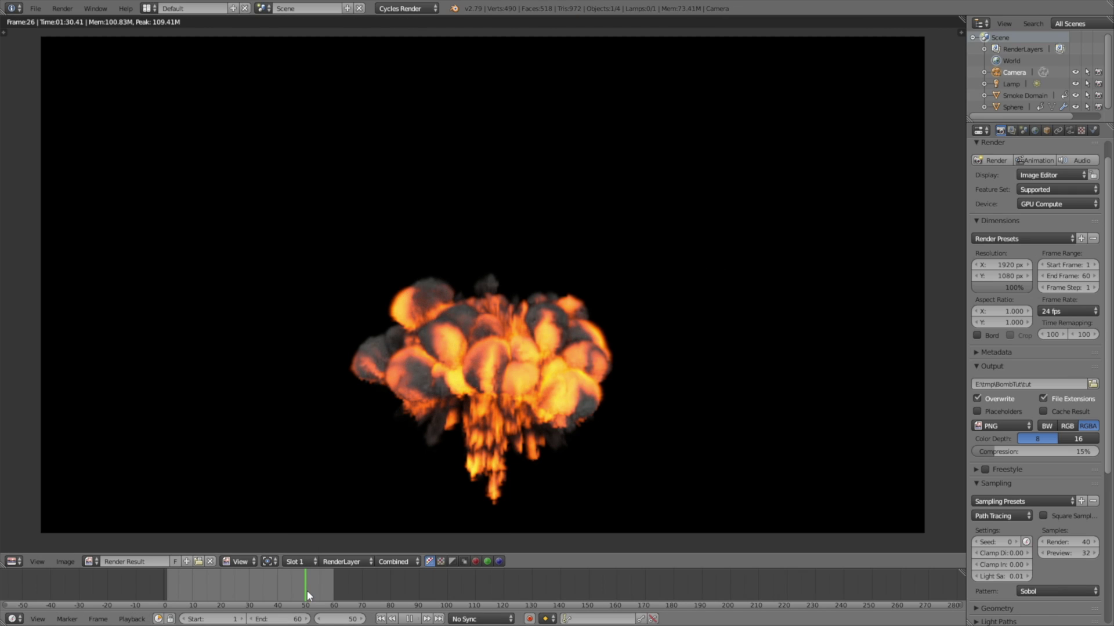
{"action": "left_click", "coordinate": [999, 161]}
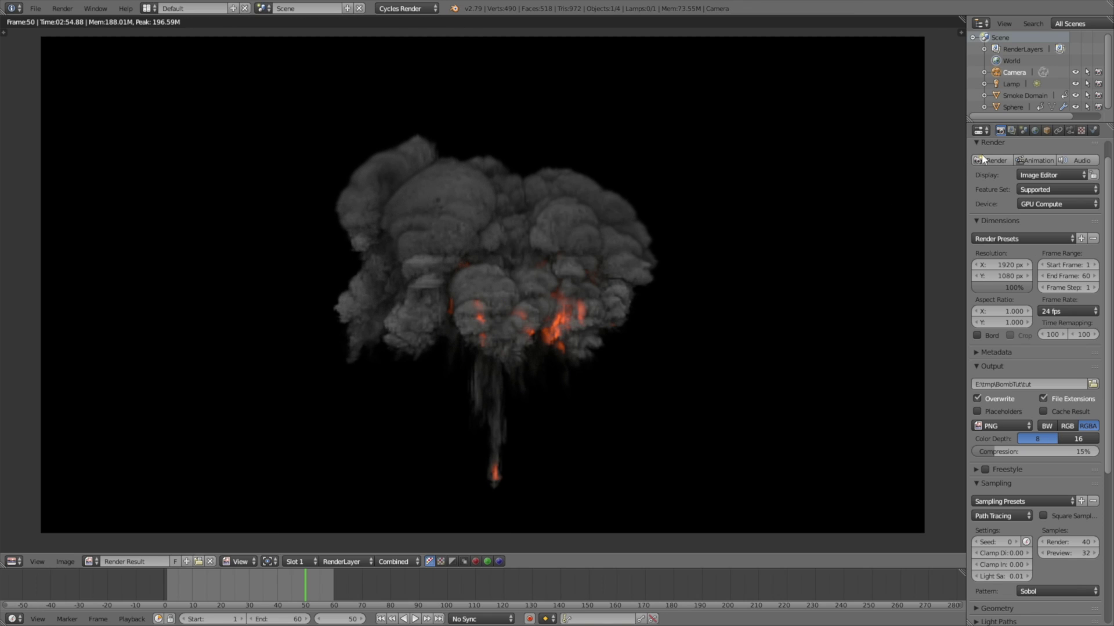
{"action": "left_click", "coordinate": [1035, 160]}
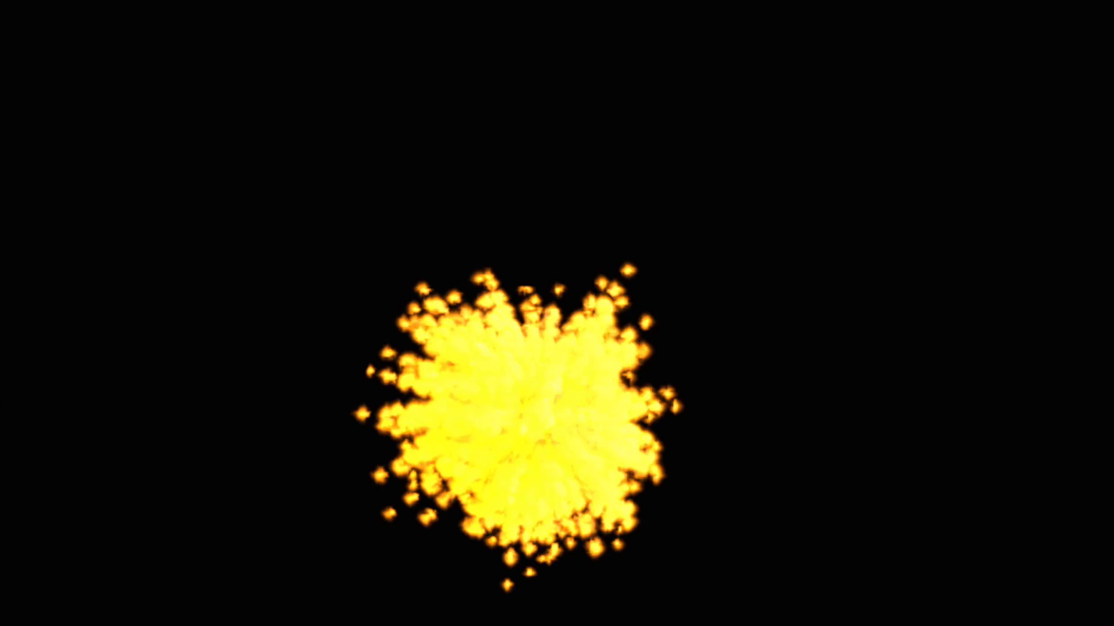